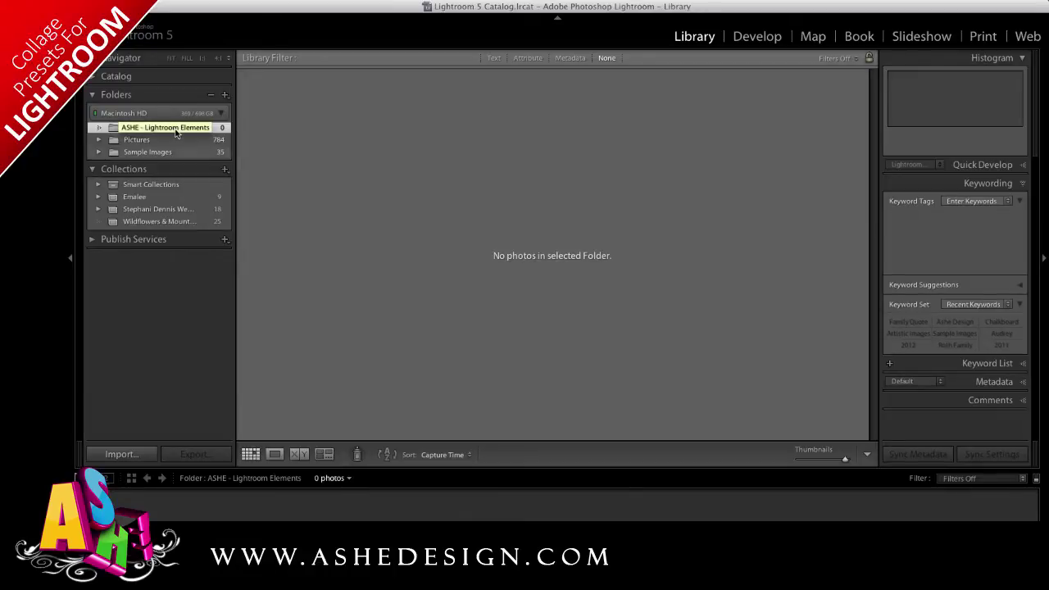
Import the ChalkboardCollage AccessoryKit folder, skipping suspected duplicates and applying the keywords "Ashe Design, Chalkboard".
click(120, 455)
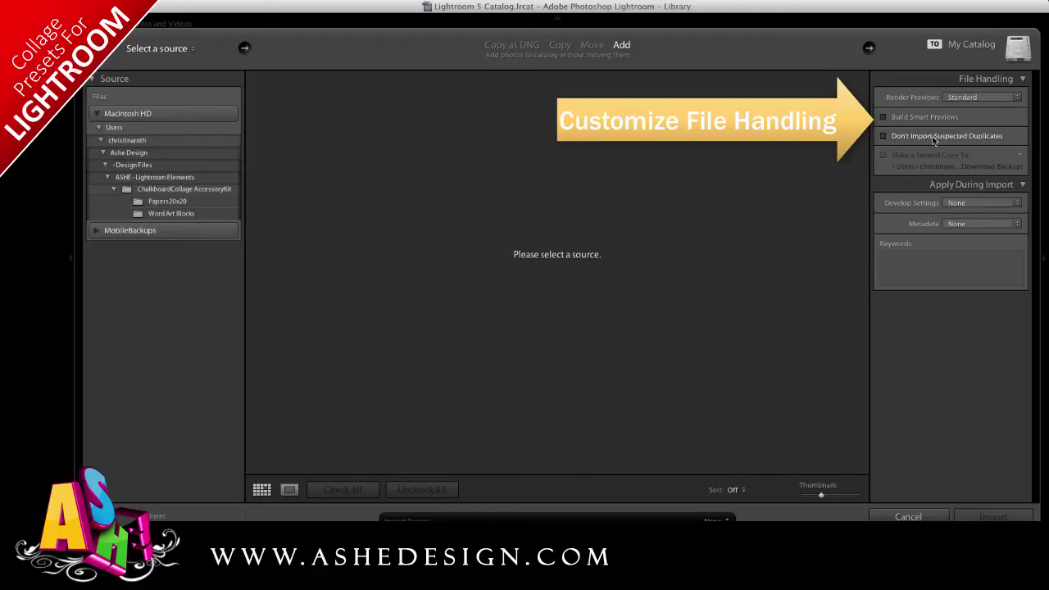
click(884, 137)
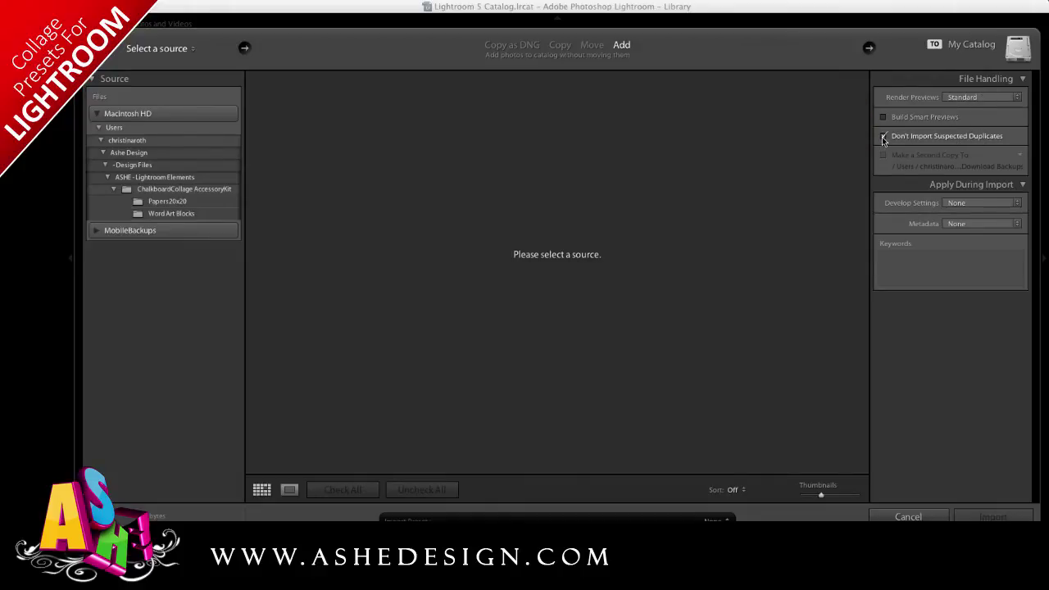
click(925, 261)
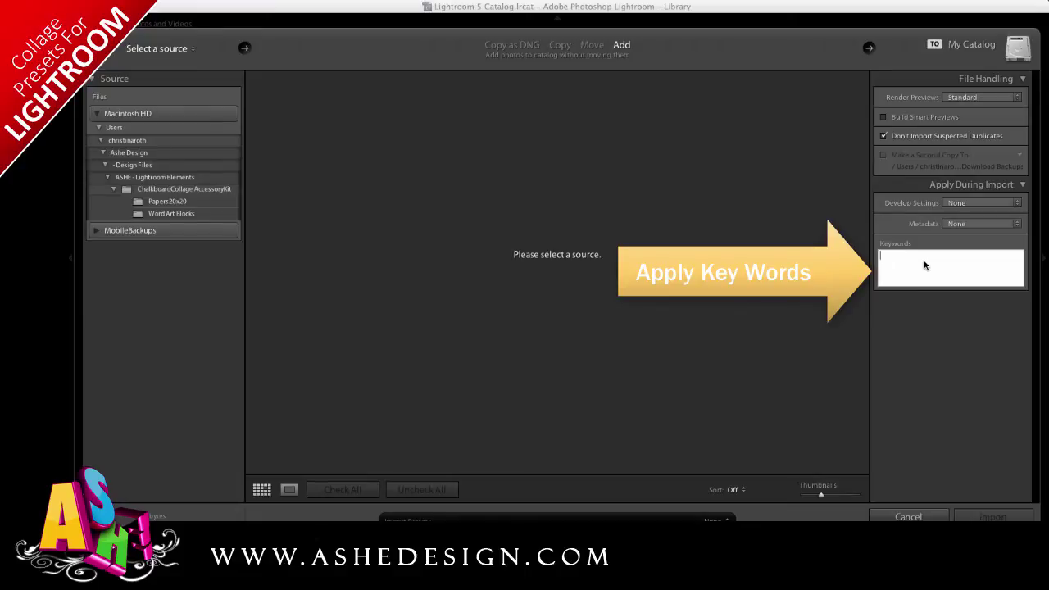
text(Ashe Design, Chalkboard)
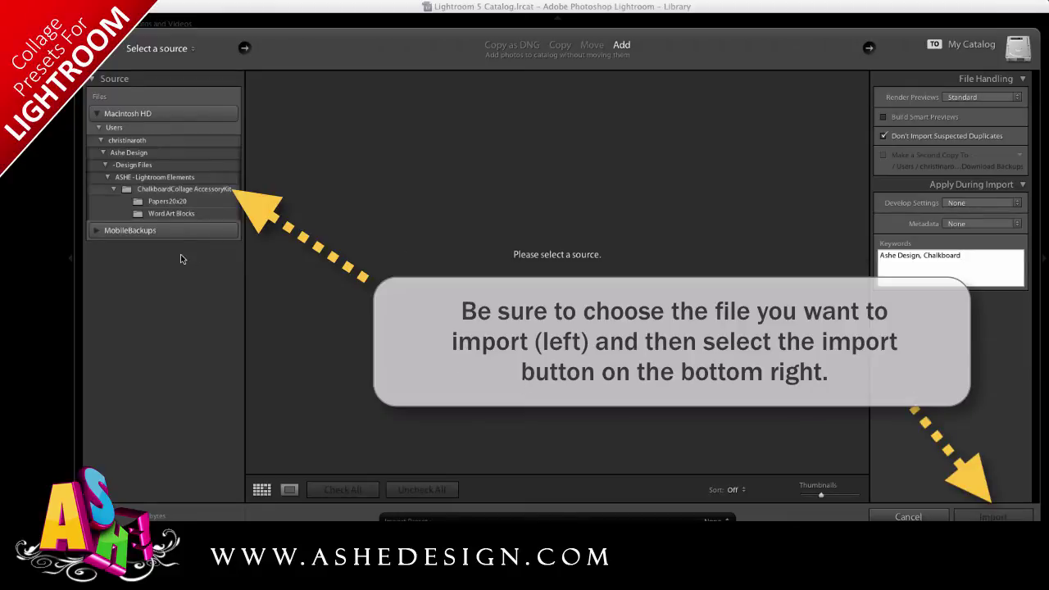
click(153, 190)
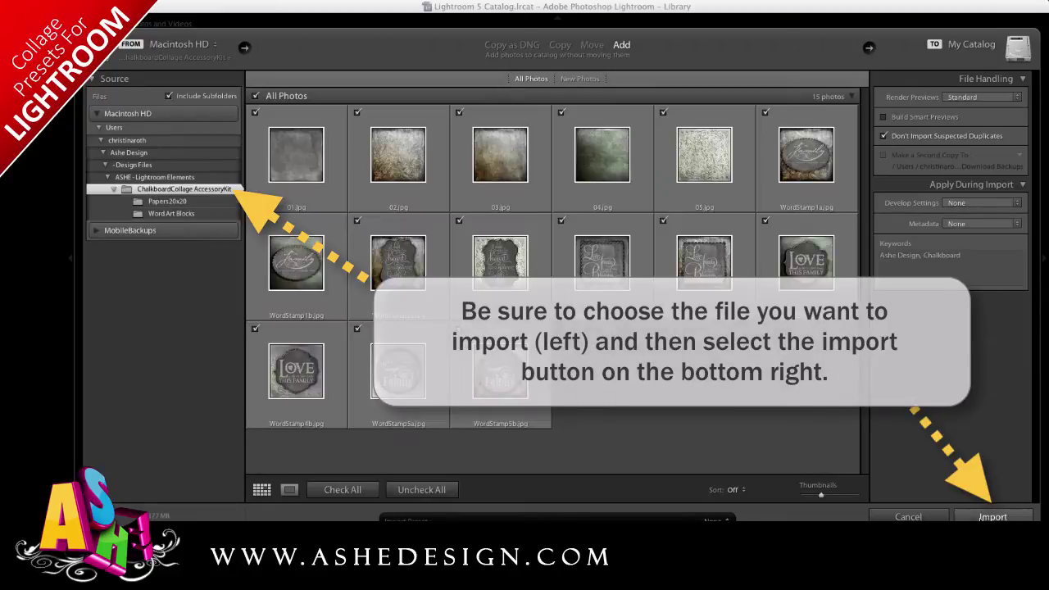
click(993, 517)
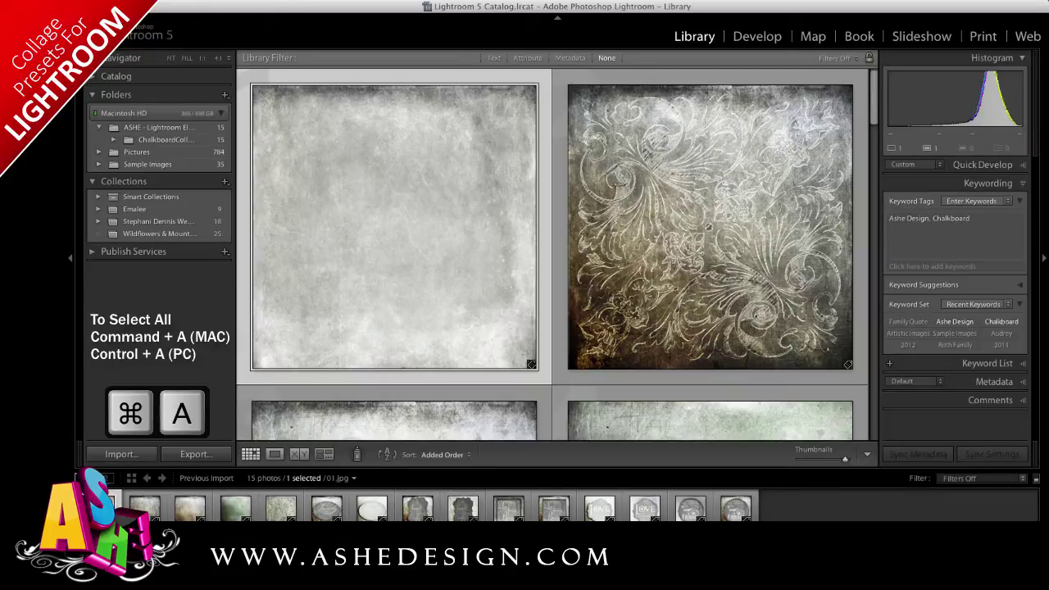
Create a collection named "Ashe Design Training" that includes all the newly imported photos.
key(super+a)
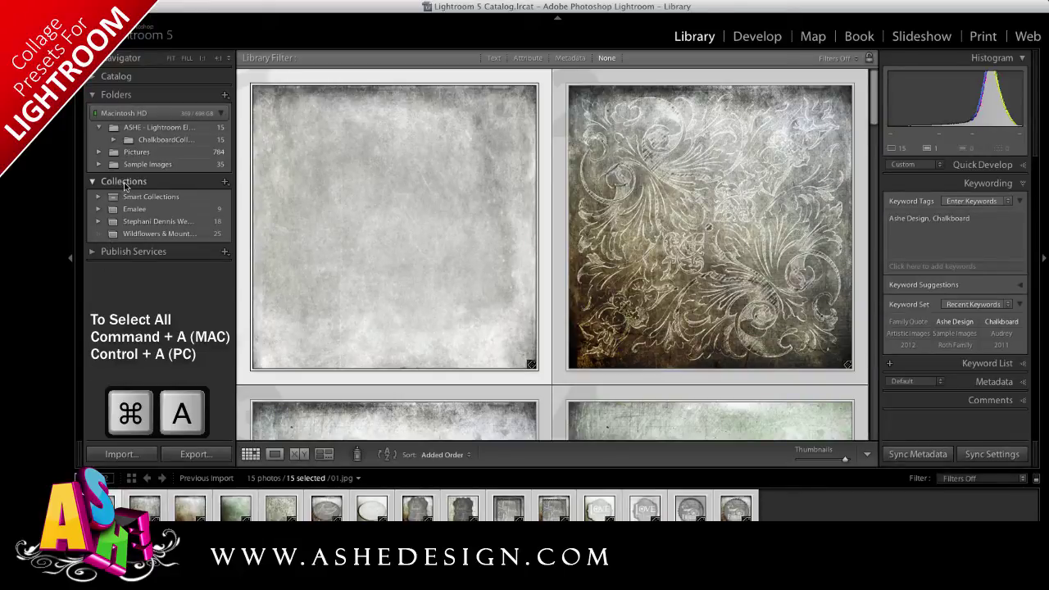
right_click(165, 197)
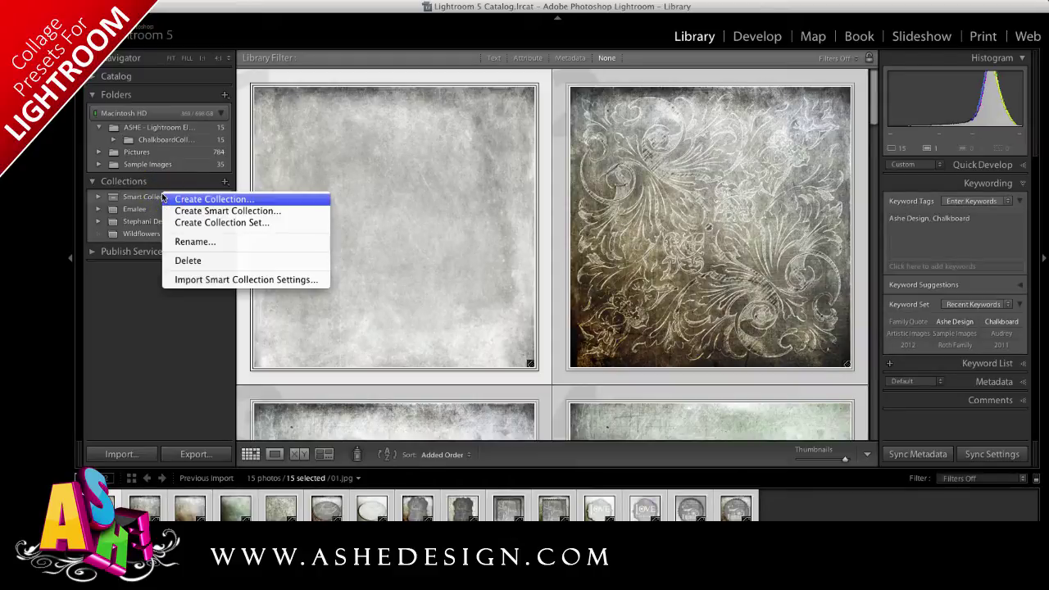
click(264, 200)
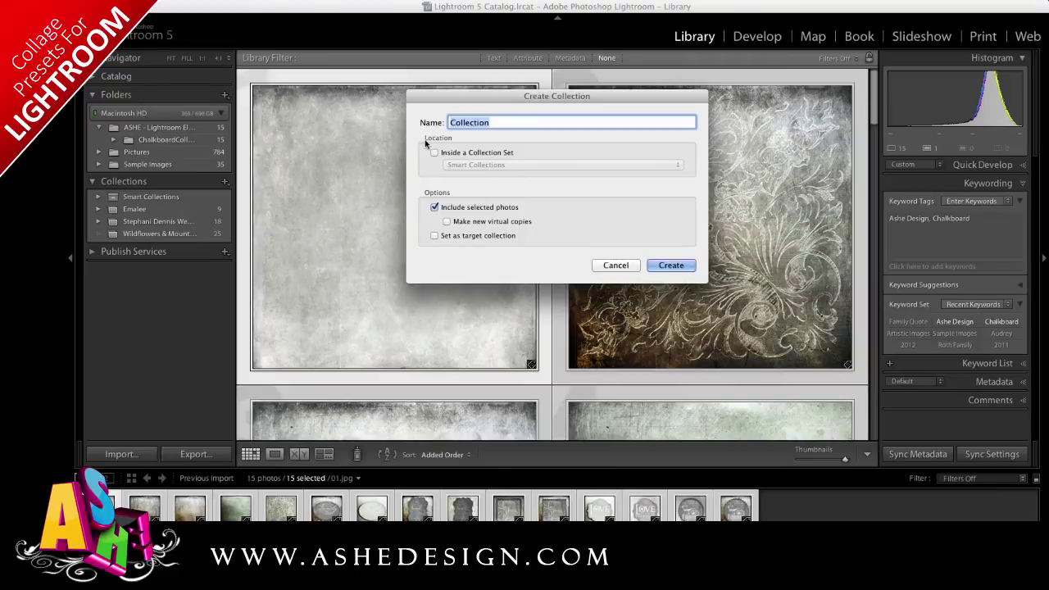
text(Ashe Design)
key(BackSpace)
key(BackSpace)
key(BackSpace)
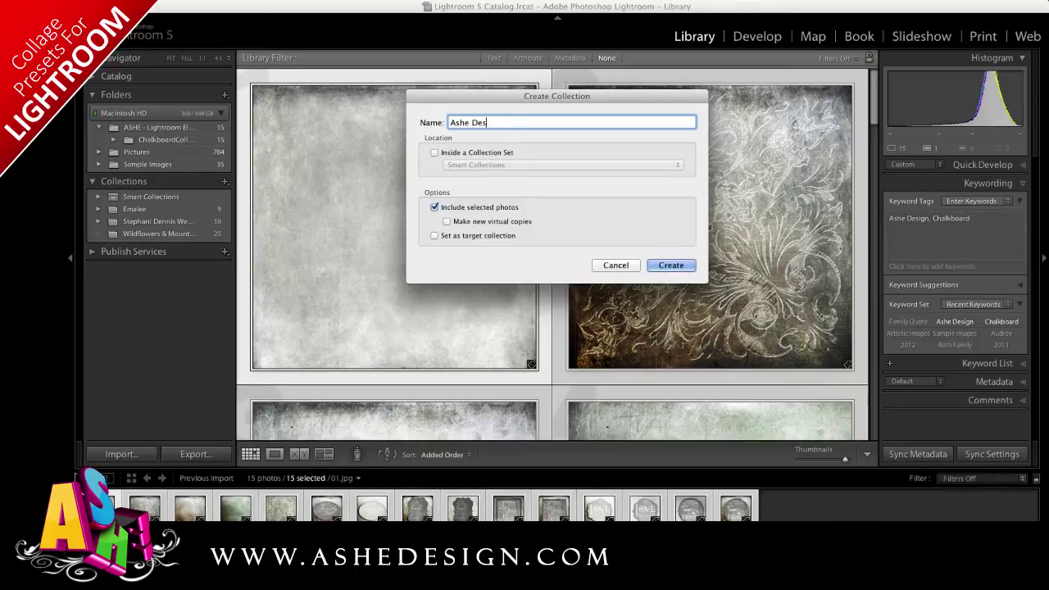
text(ig)
key(BackSpace)
text(gn Training)
click(671, 265)
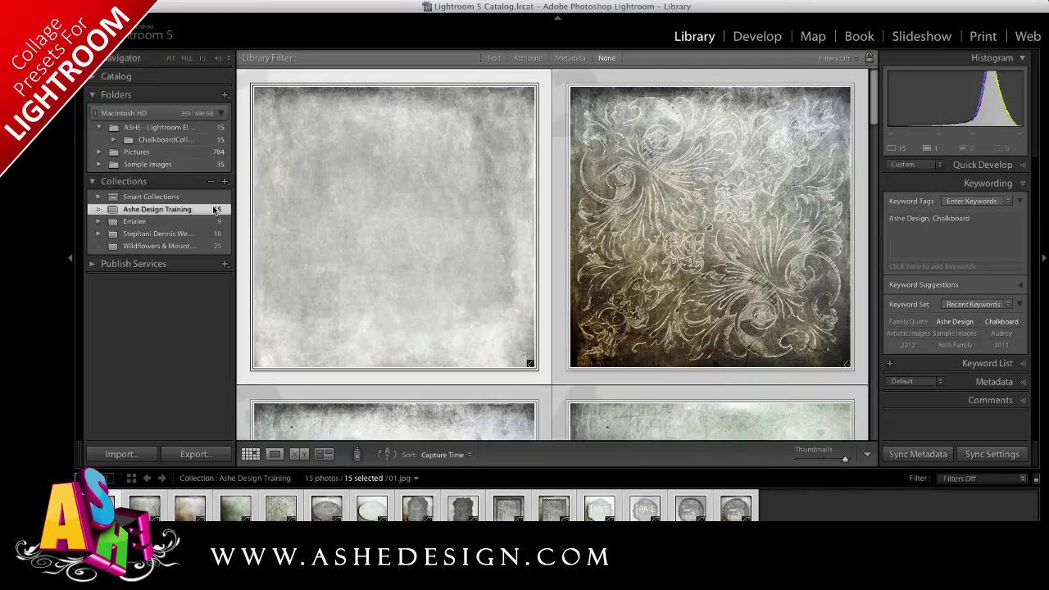
Add all photos from the Artistic Images subfolder of Sample Images to the Ashe Design Training collection.
click(148, 165)
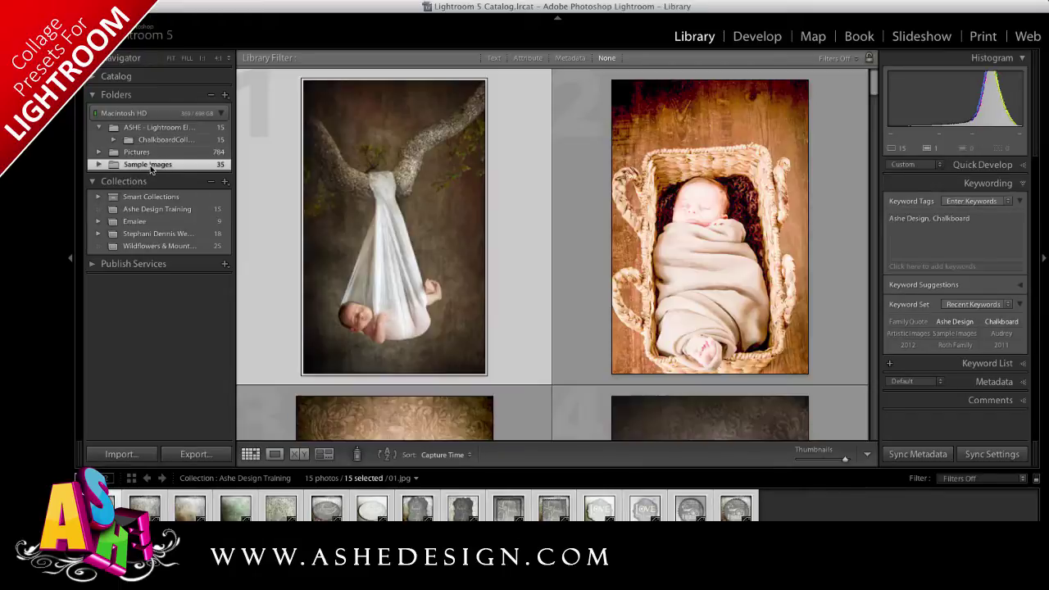
click(151, 178)
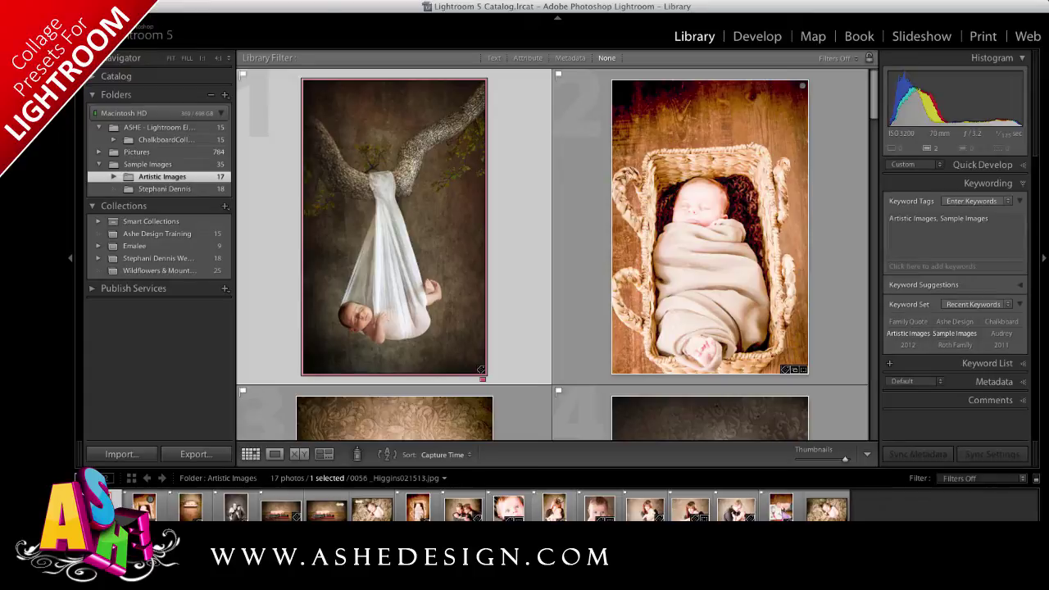
key(super+a)
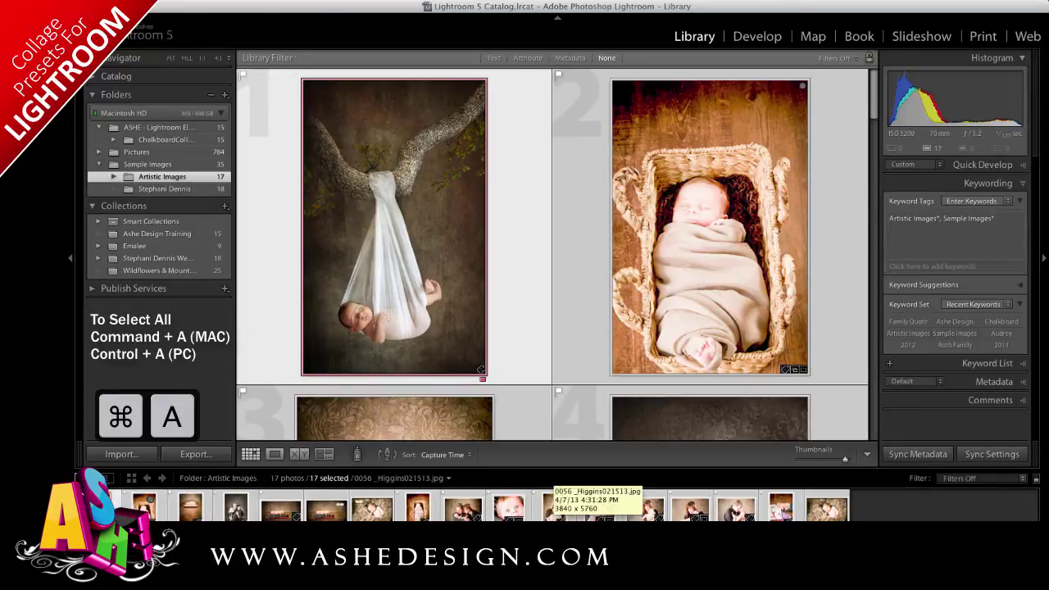
right_click(188, 234)
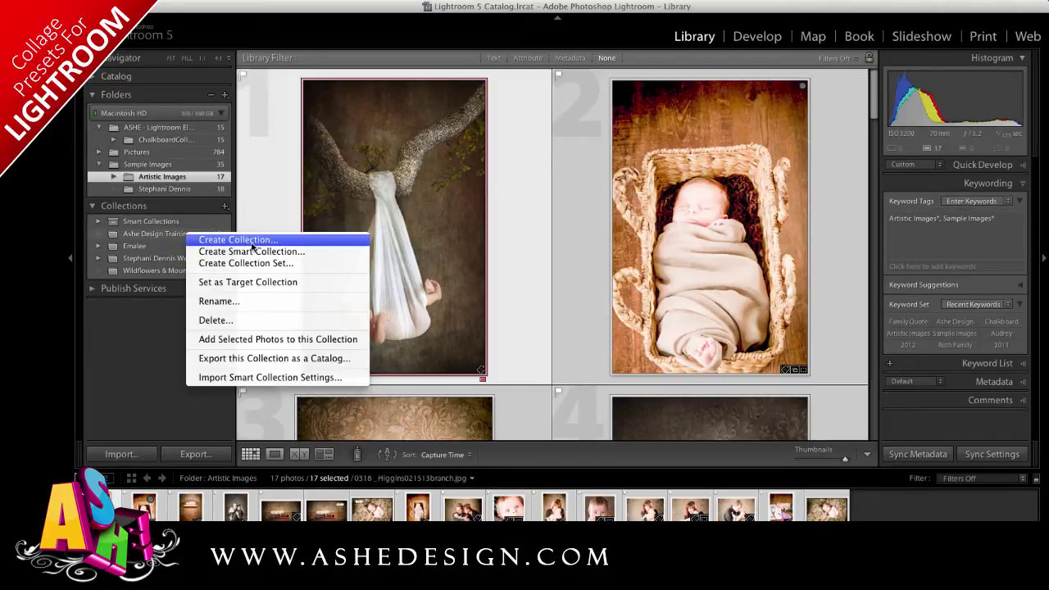
click(351, 339)
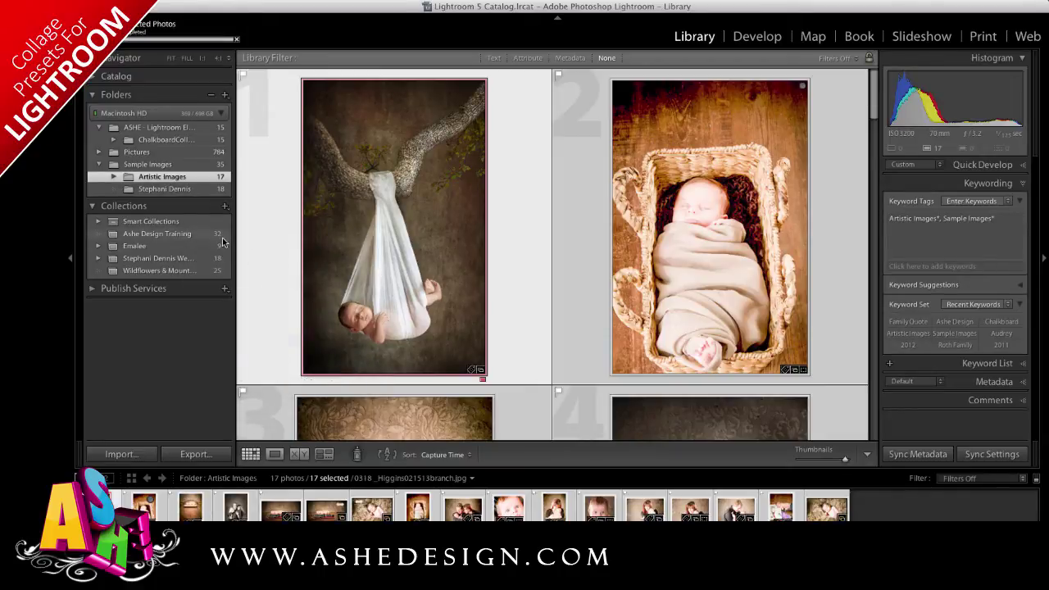
Look through the Ashe Design Training collection and open it in the Print module.
click(157, 233)
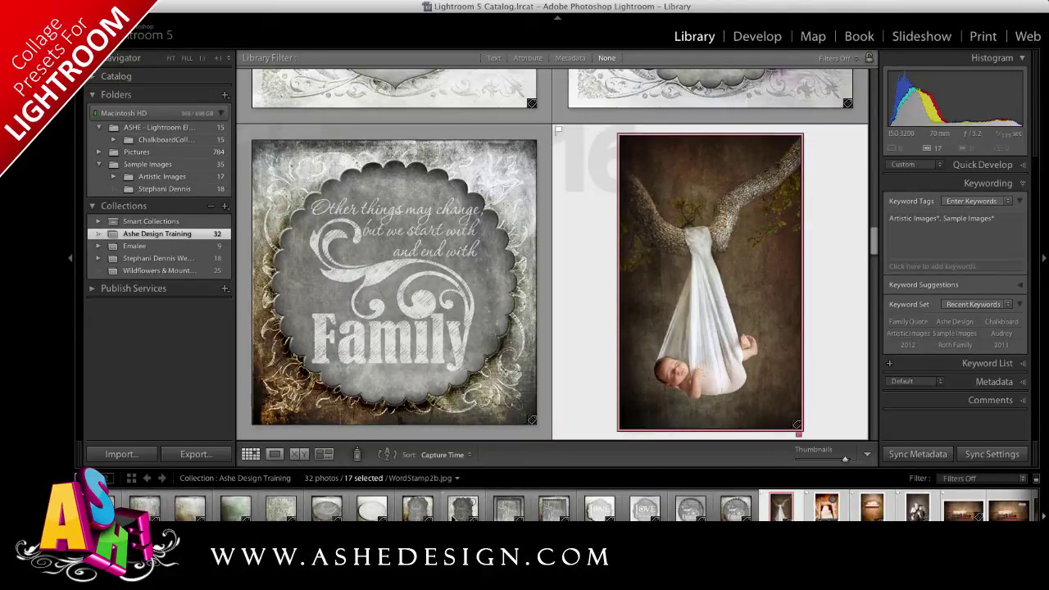
scroll(616, 499, down, 5)
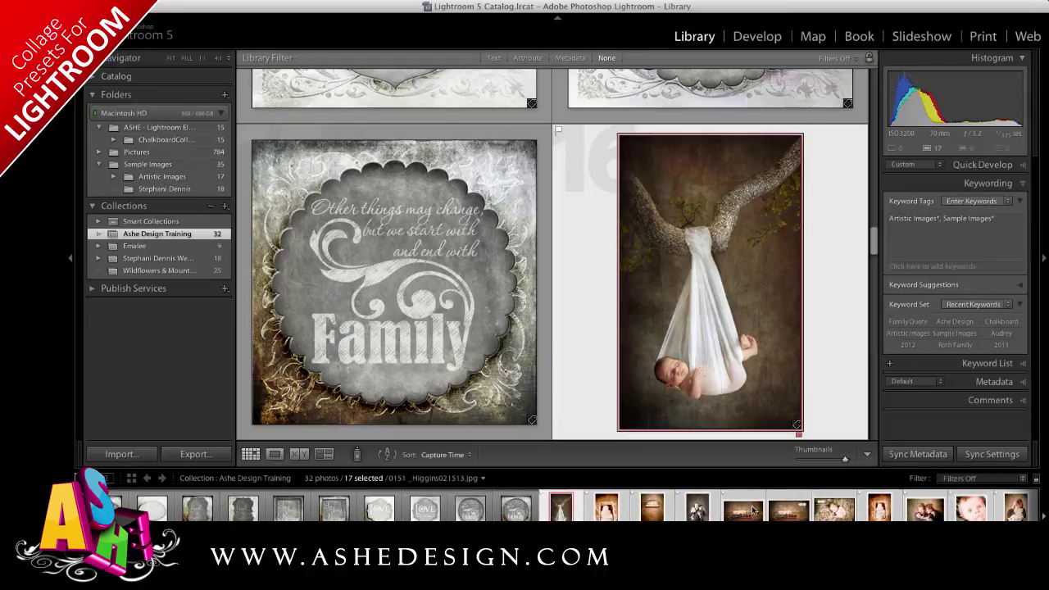
scroll(748, 504, down, 2)
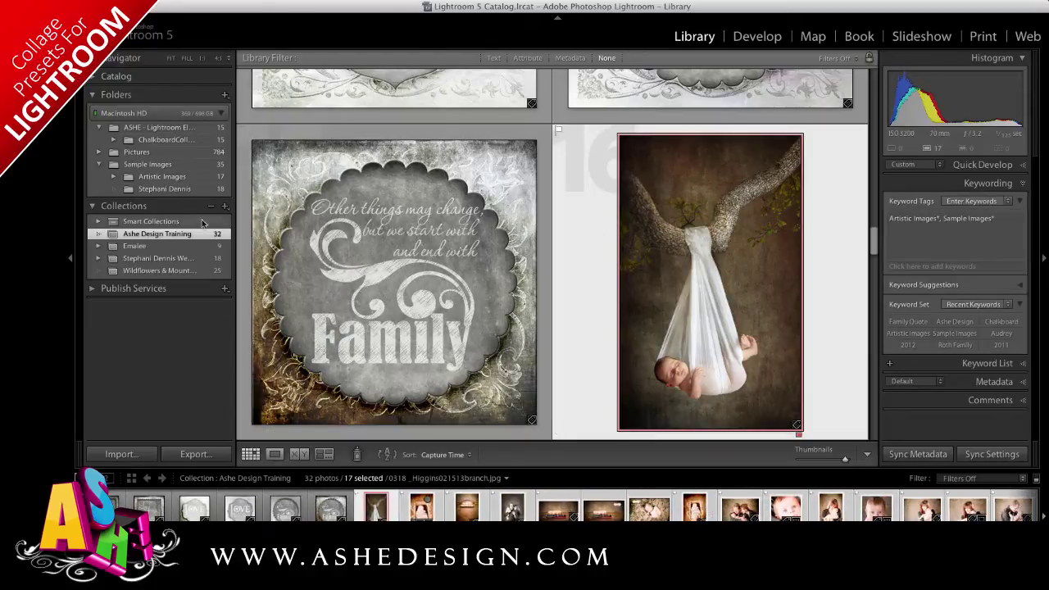
click(183, 238)
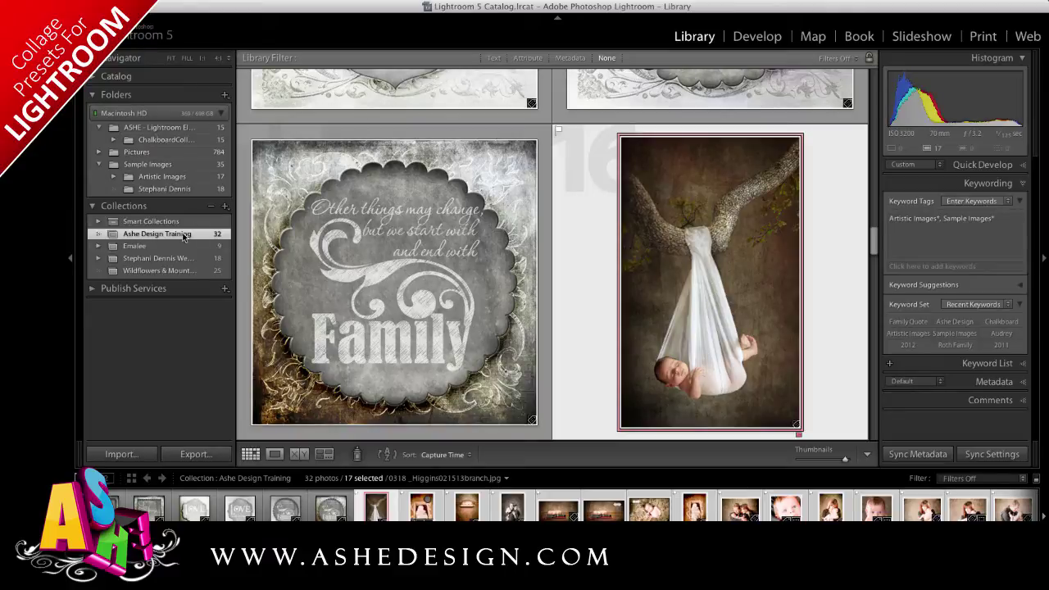
click(983, 37)
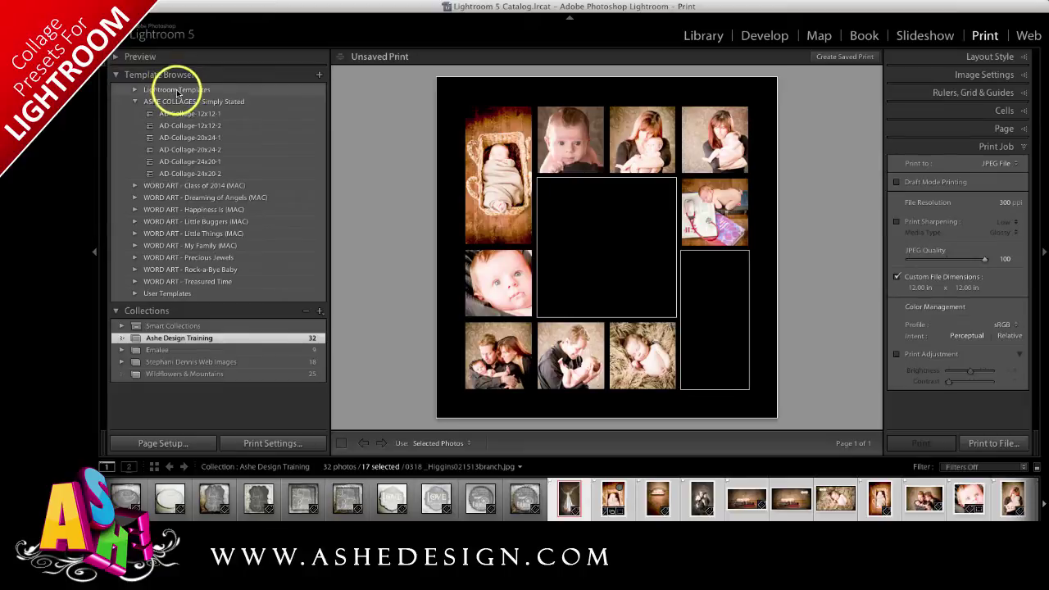
right_click(173, 90)
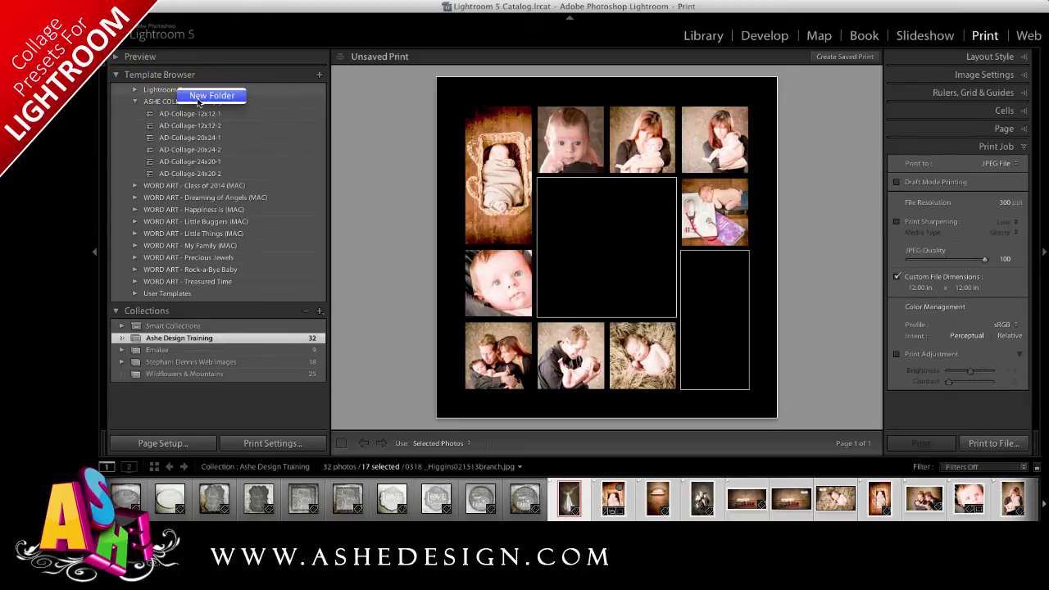
click(198, 97)
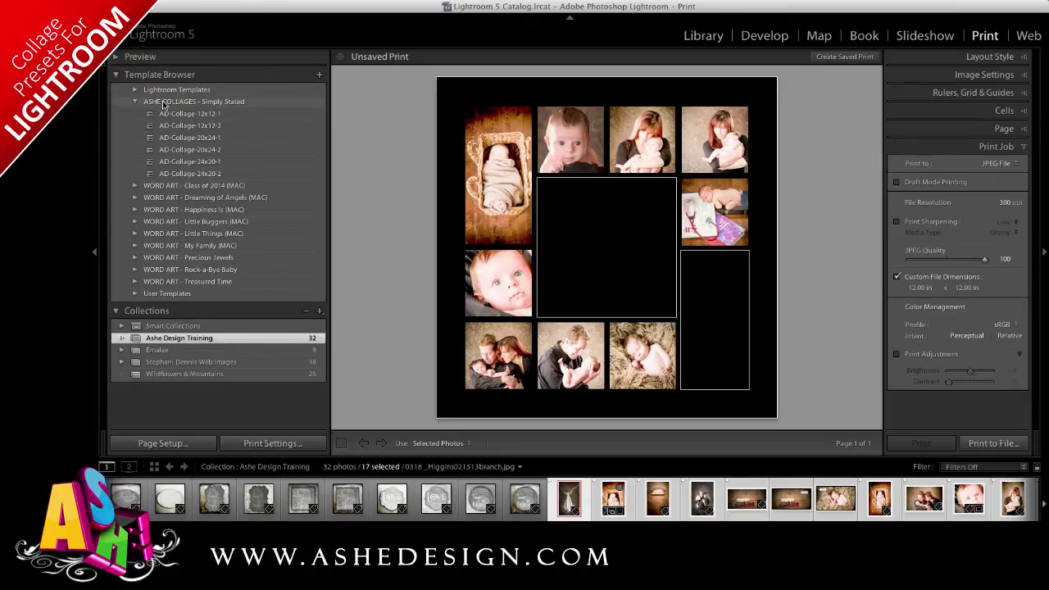
click(207, 101)
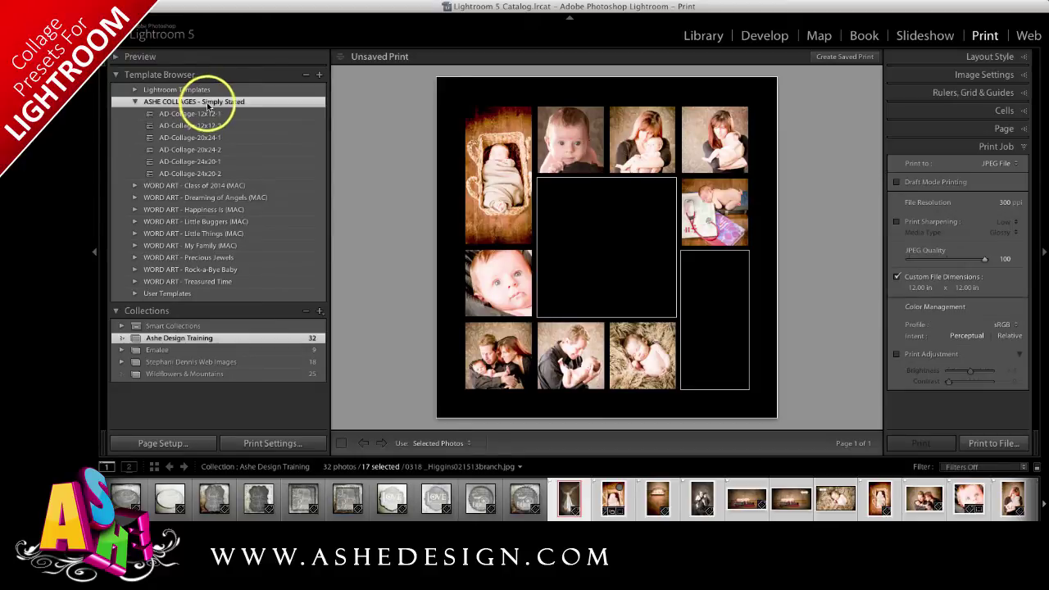
right_click(208, 102)
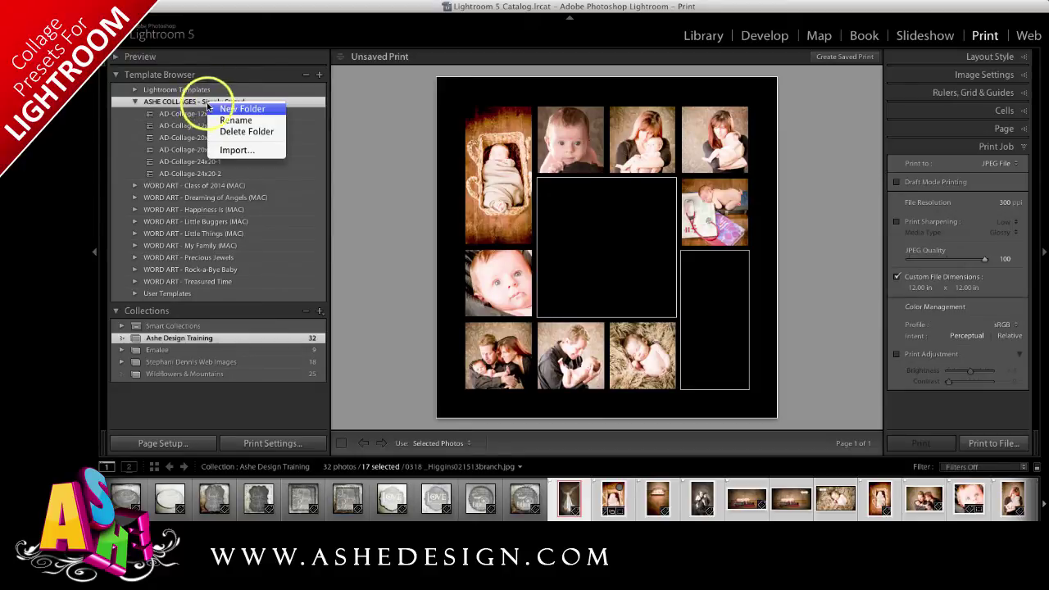
click(251, 148)
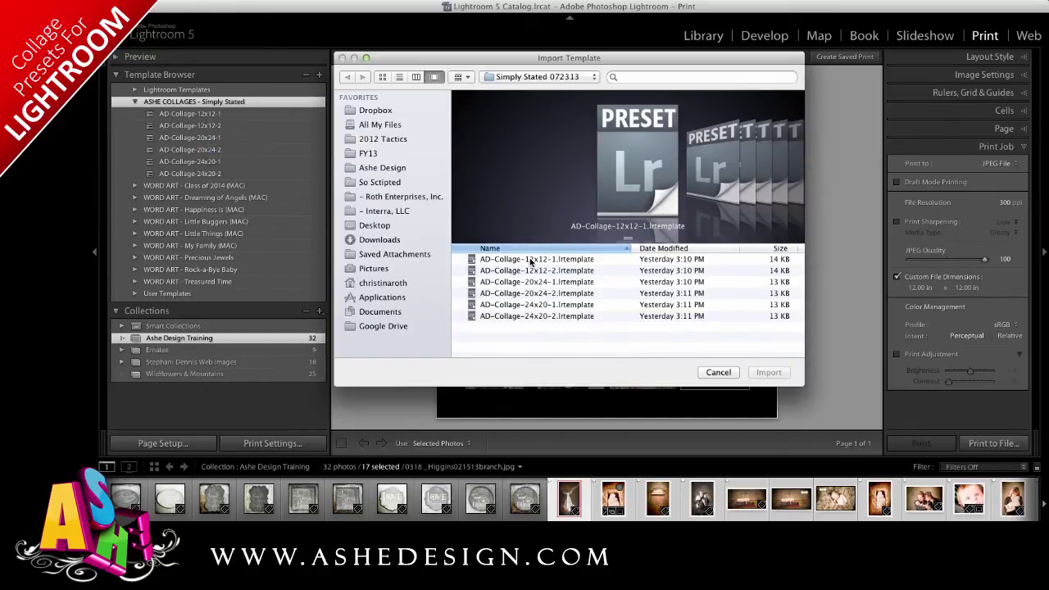
click(531, 261)
shift+click(537, 317)
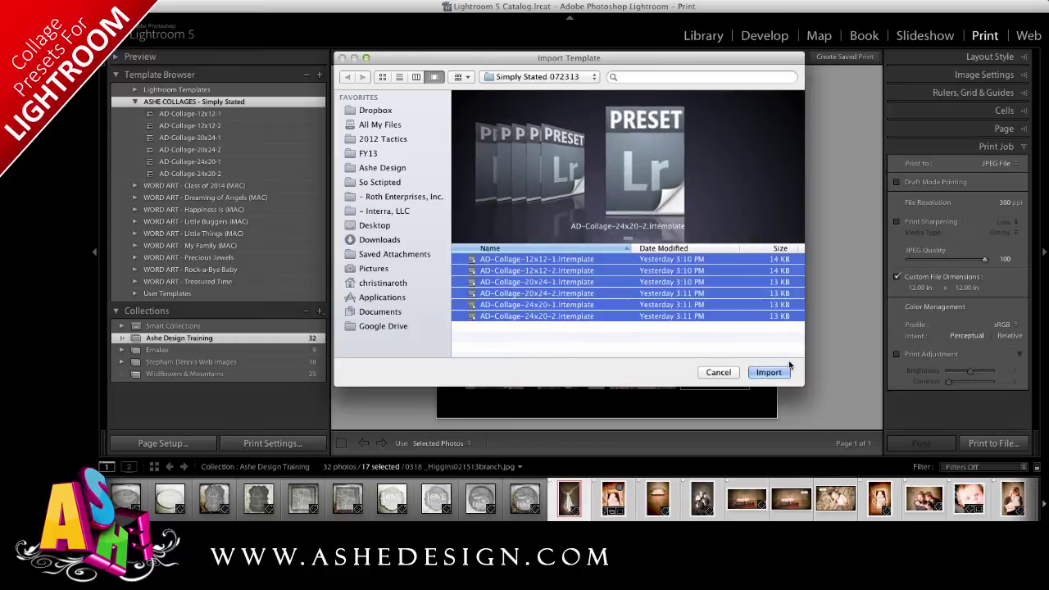
click(720, 374)
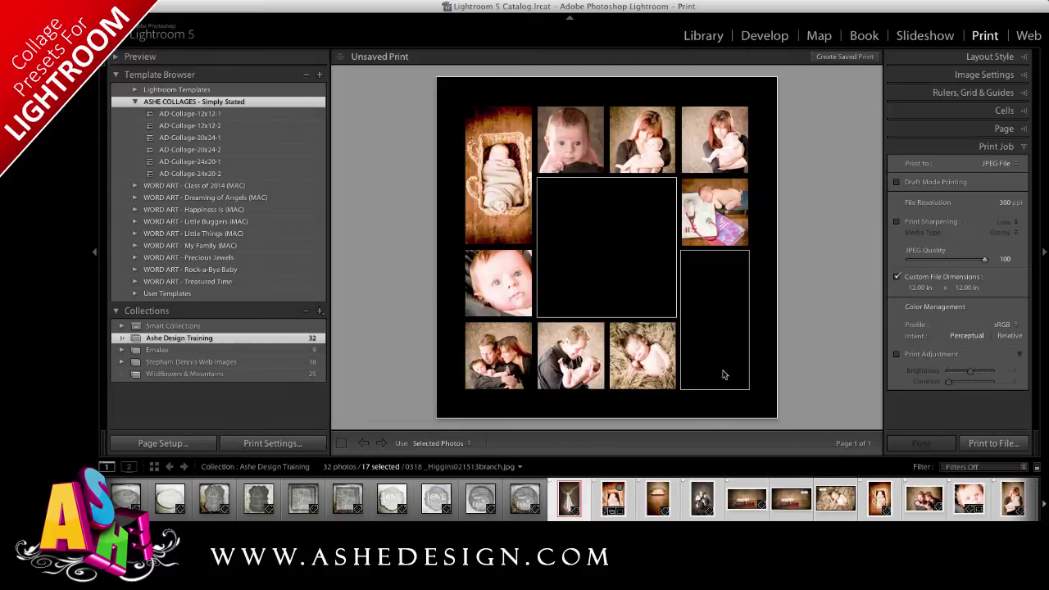
Compare the ASHE COLLAGES - Simply Stated print templates and apply AD-Collage-12x12-2.
click(187, 126)
click(189, 151)
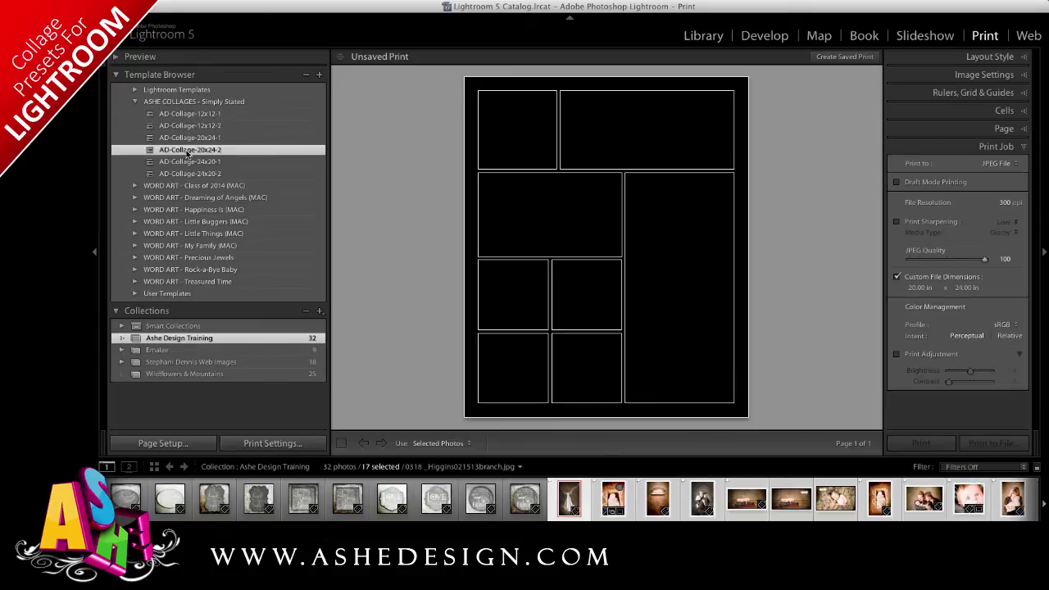
click(190, 161)
click(190, 174)
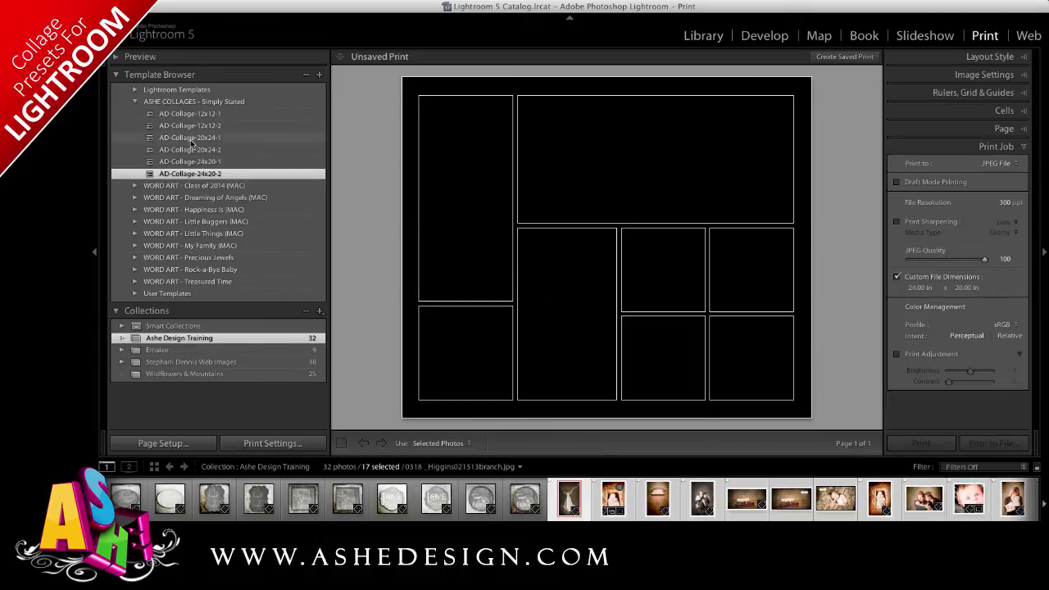
click(190, 125)
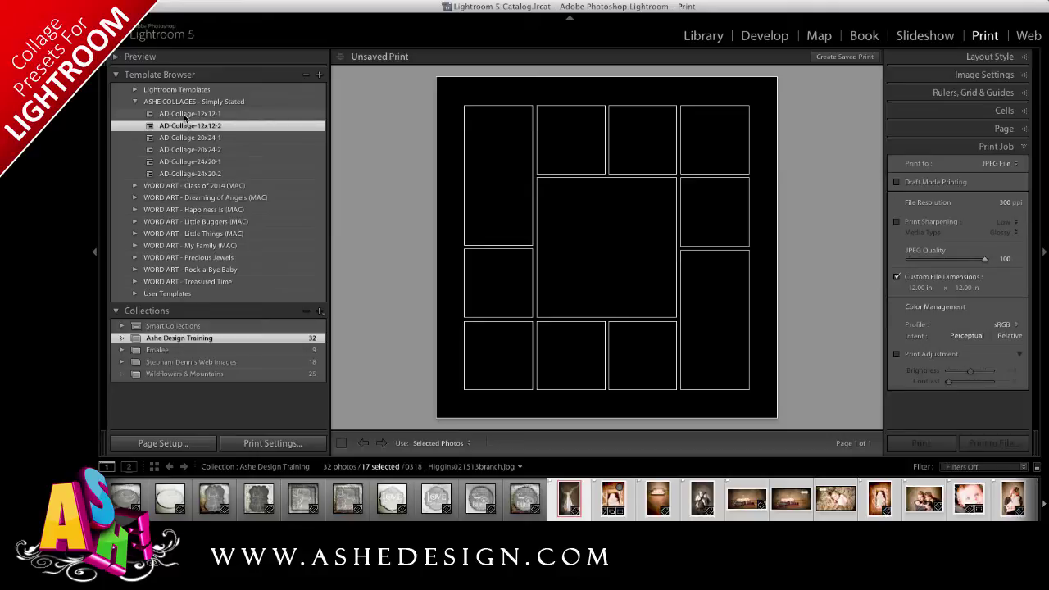
click(185, 115)
click(185, 127)
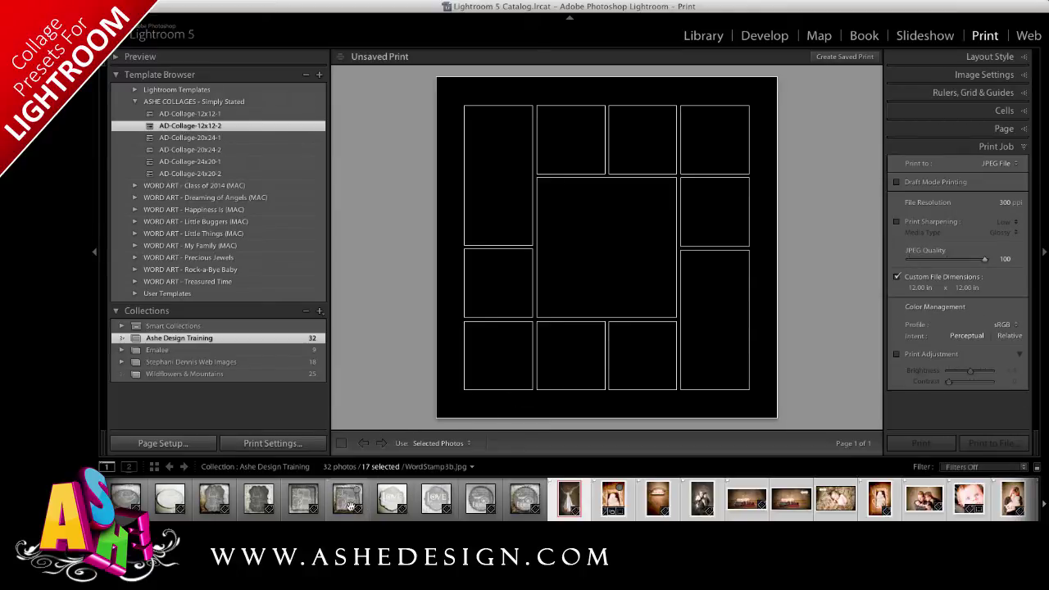
Place the grey texture 01.jpg from the collection as the full-page background behind the collage cells.
scroll(352, 504, up, 5)
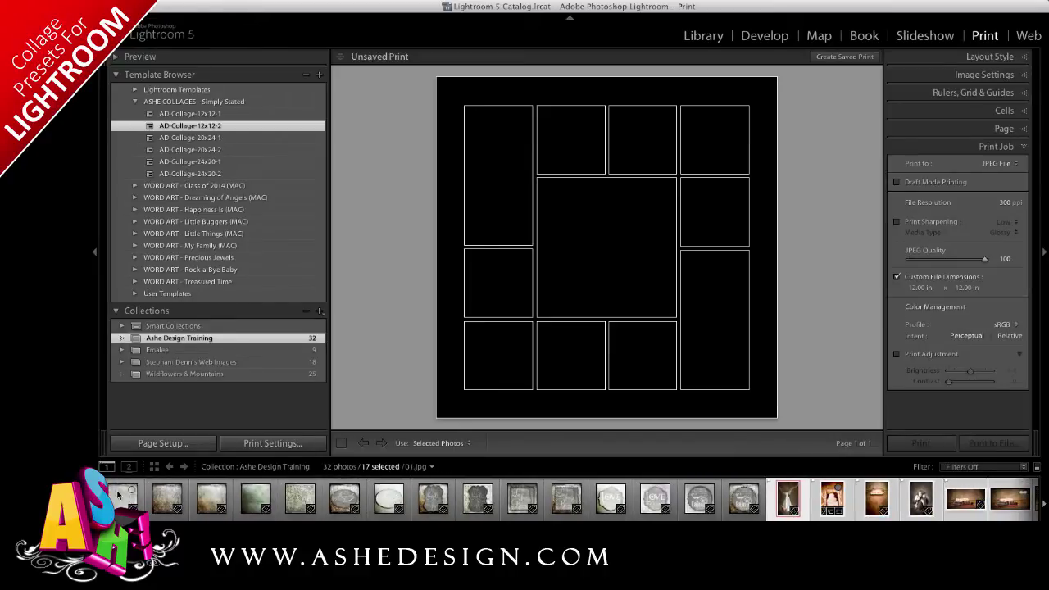
drag(123, 498, 446, 169)
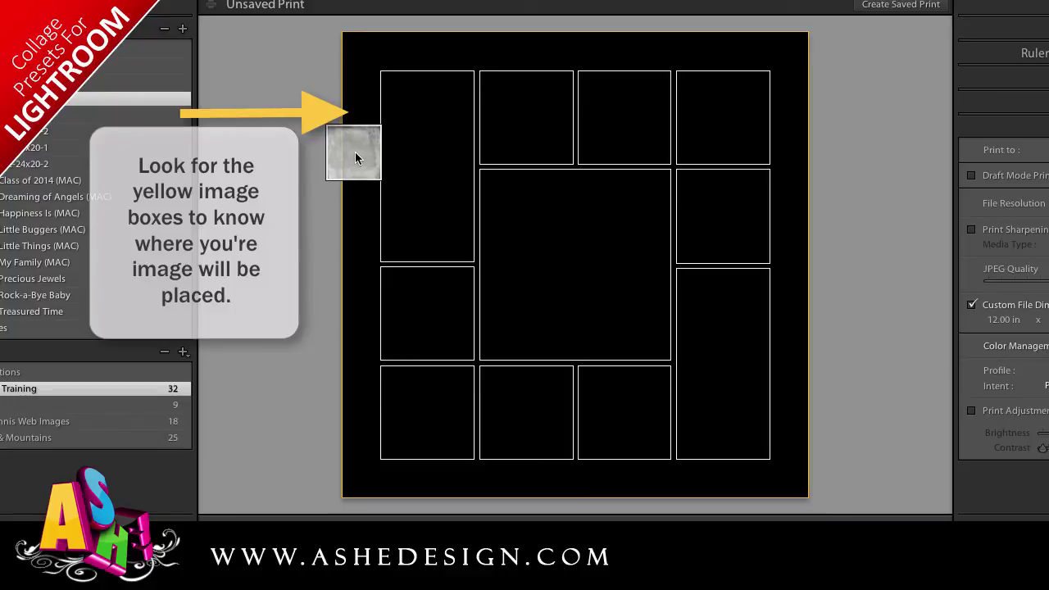
mouse_move(356, 156)
mouse_down()
mouse_move(430, 158)
mouse_move(546, 113)
mouse_move(575, 311)
mouse_move(652, 104)
mouse_move(738, 203)
mouse_move(726, 405)
mouse_move(789, 415)
mouse_move(752, 500)
mouse_move(354, 298)
mouse_move(346, 170)
mouse_up()
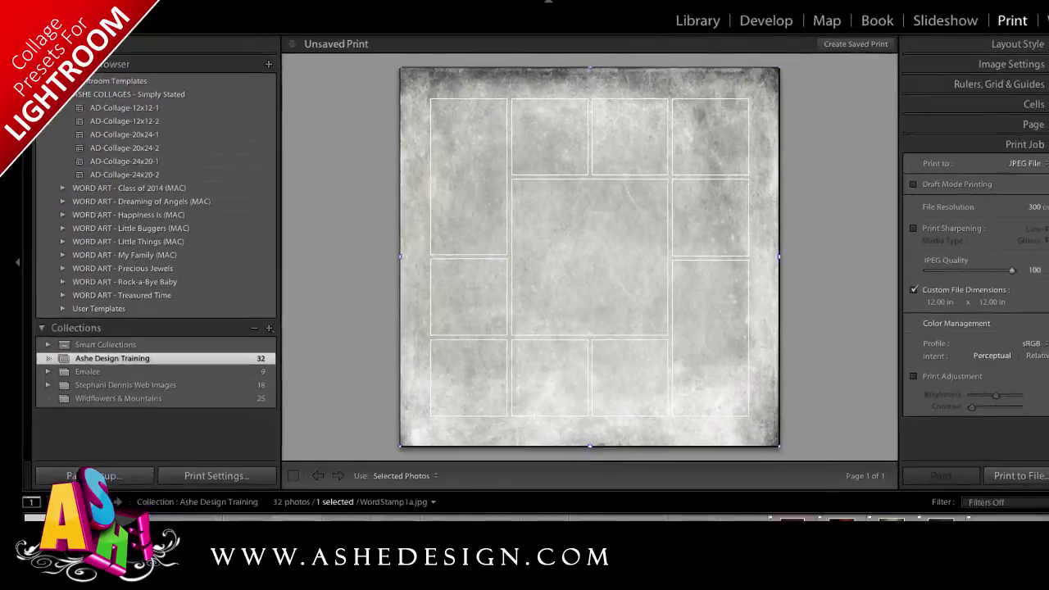
Place WordStamp1a.jpg in the large centre cell and fill the right column with the book-stack, nest and hanging-sling baby photos.
drag(215, 589, 600, 243)
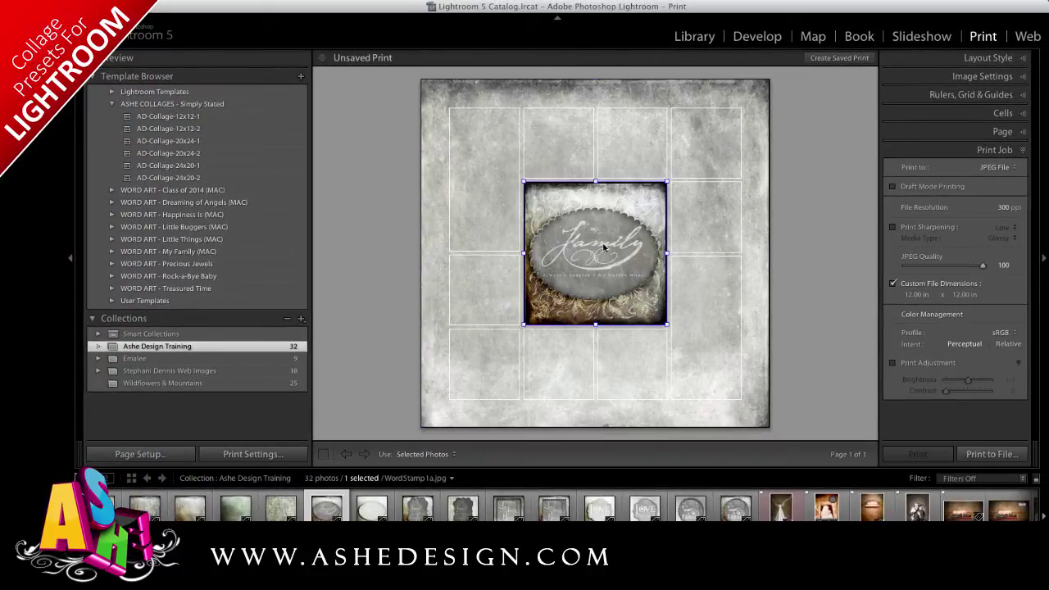
scroll(785, 515, down, 3)
scroll(785, 515, down, 3)
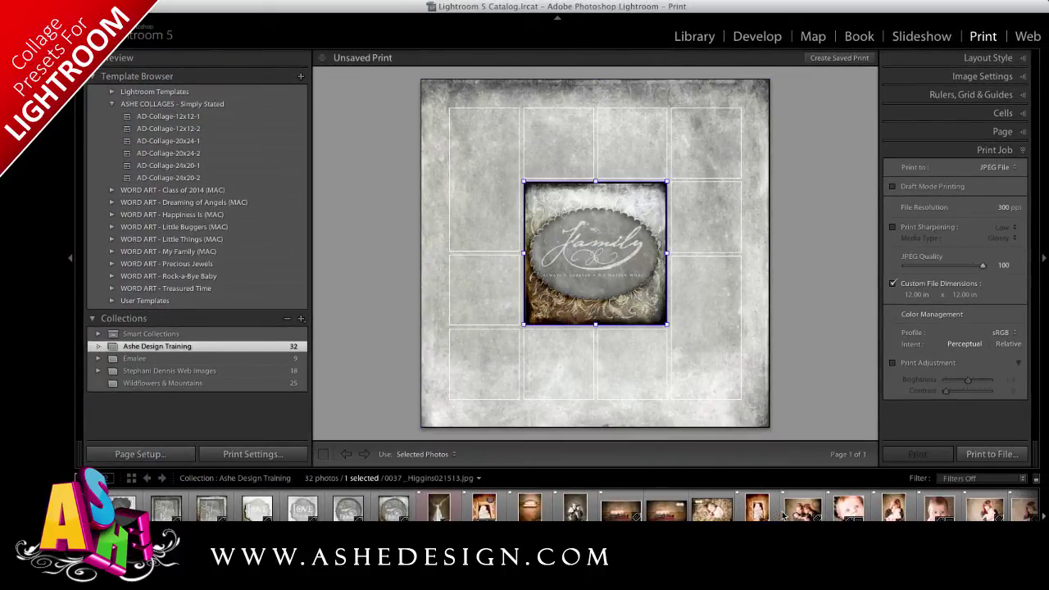
drag(435, 510, 704, 320)
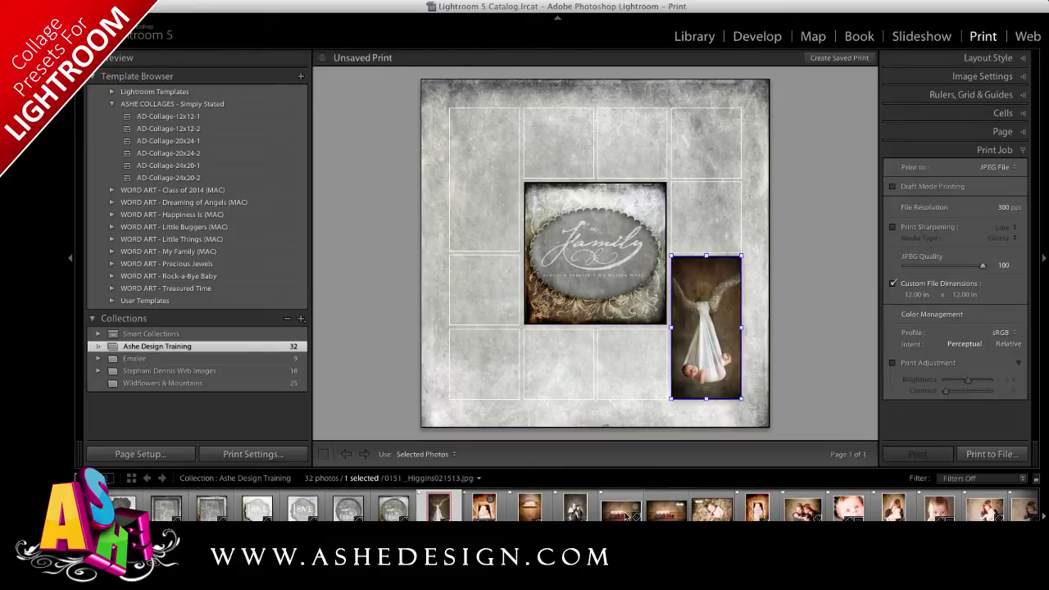
drag(628, 515, 706, 146)
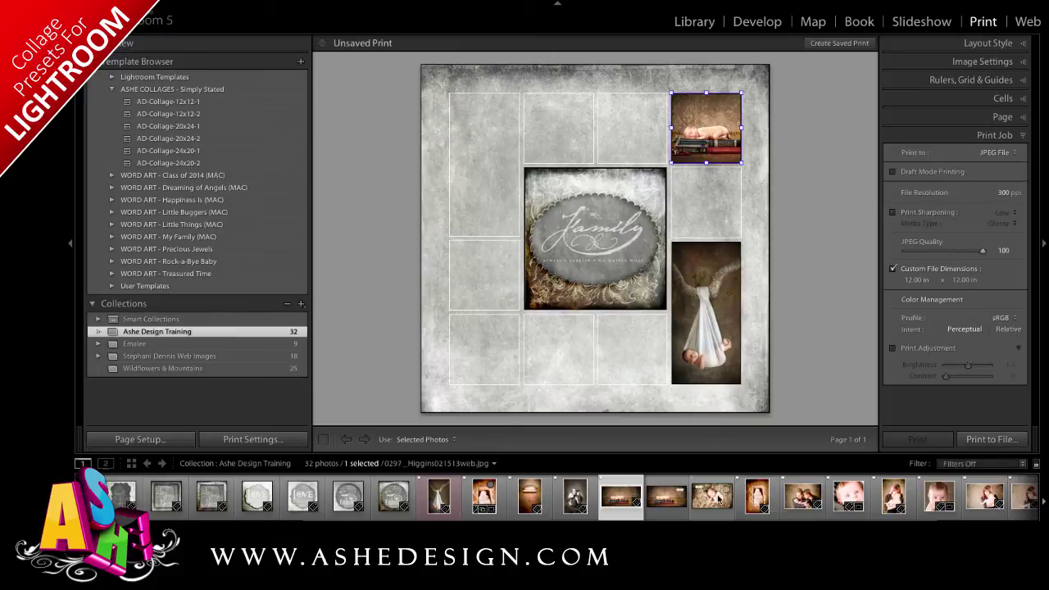
drag(718, 498, 706, 205)
Fill the collage's tall upper-left cell with the basket baby photo and the cell below it with the baby face close-up.
drag(757, 497, 478, 194)
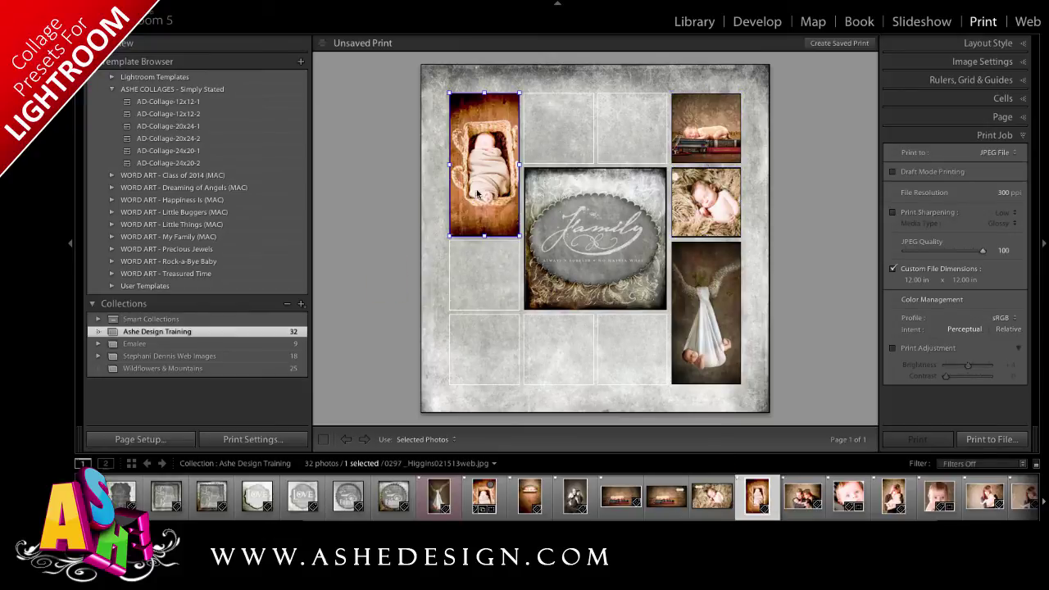
scroll(705, 496, down, 3)
drag(705, 495, 485, 275)
Fill the remaining top-row and bottom-row cells with the mother, father and baby portraits, using the bottom row's baby portrait twice.
drag(796, 495, 632, 349)
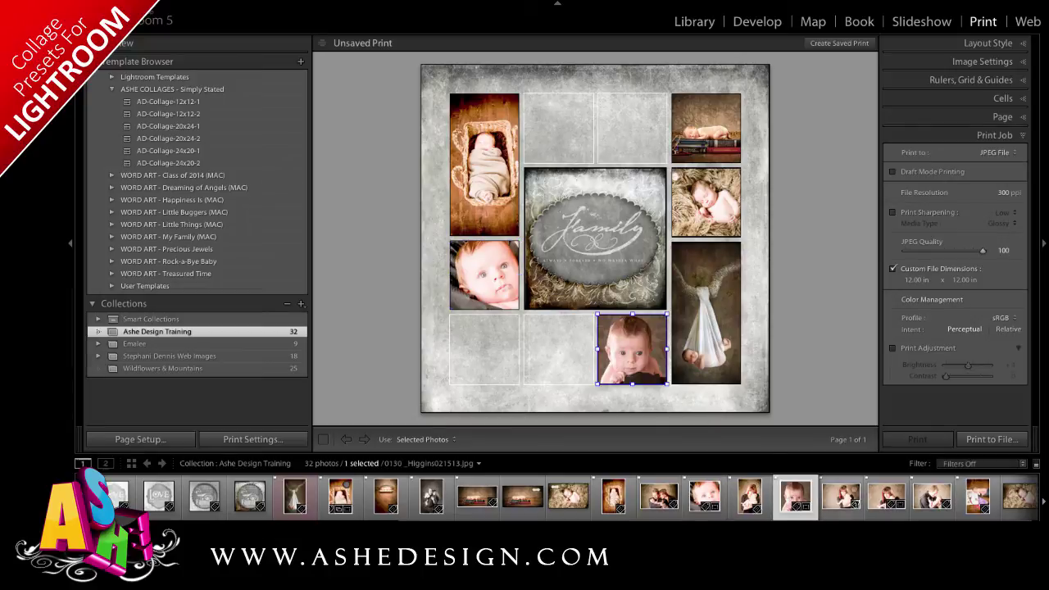
drag(886, 495, 559, 349)
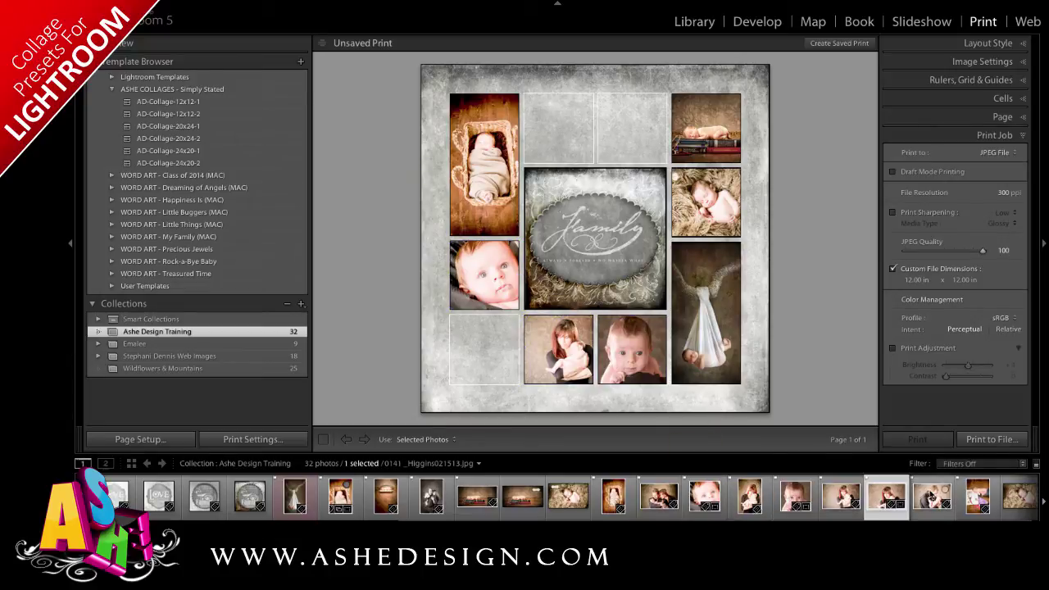
drag(932, 496, 633, 129)
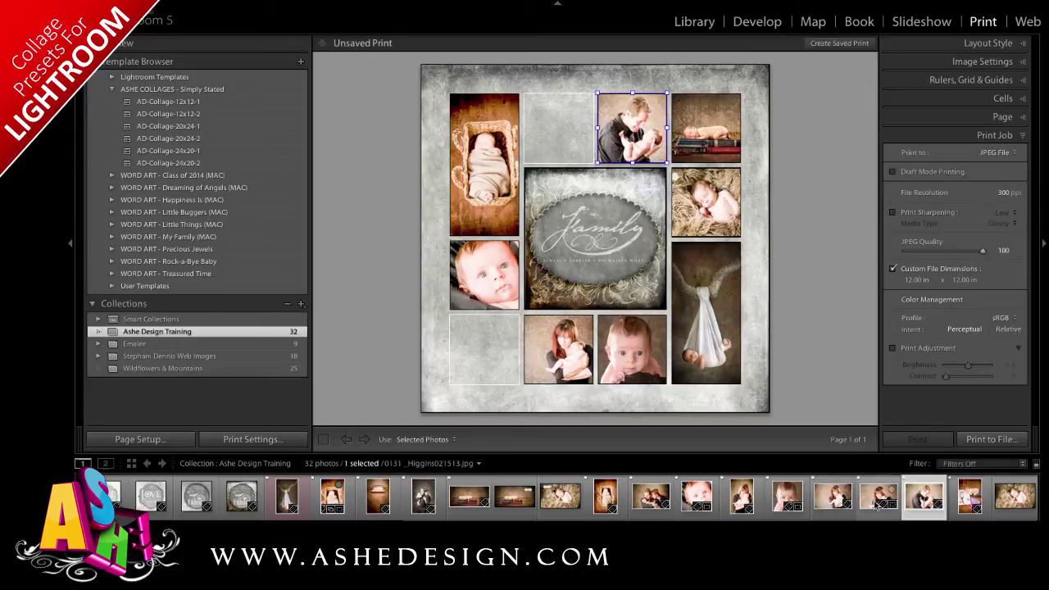
drag(878, 496, 558, 128)
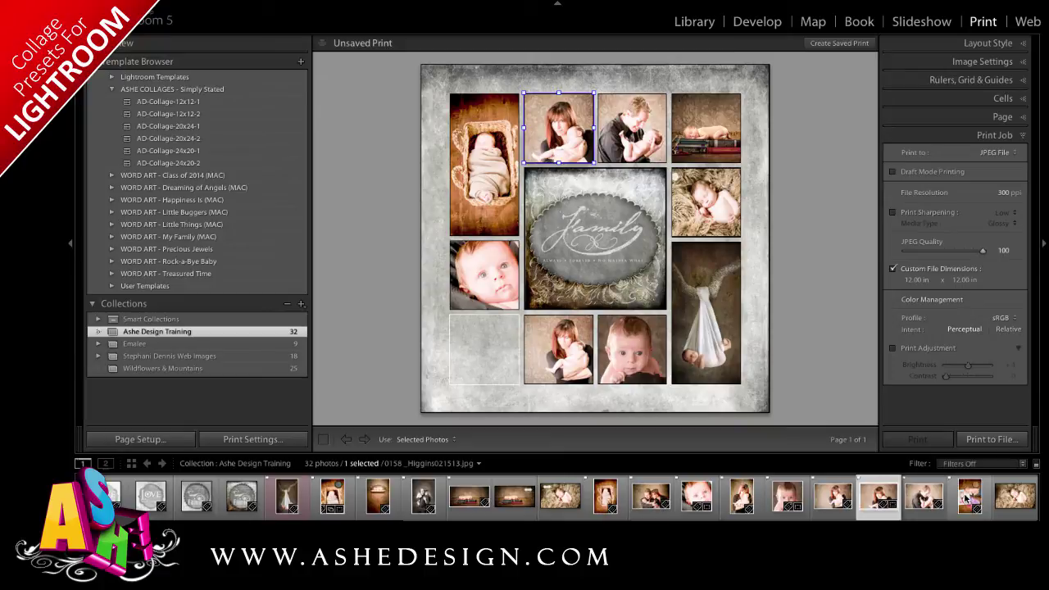
drag(787, 496, 490, 370)
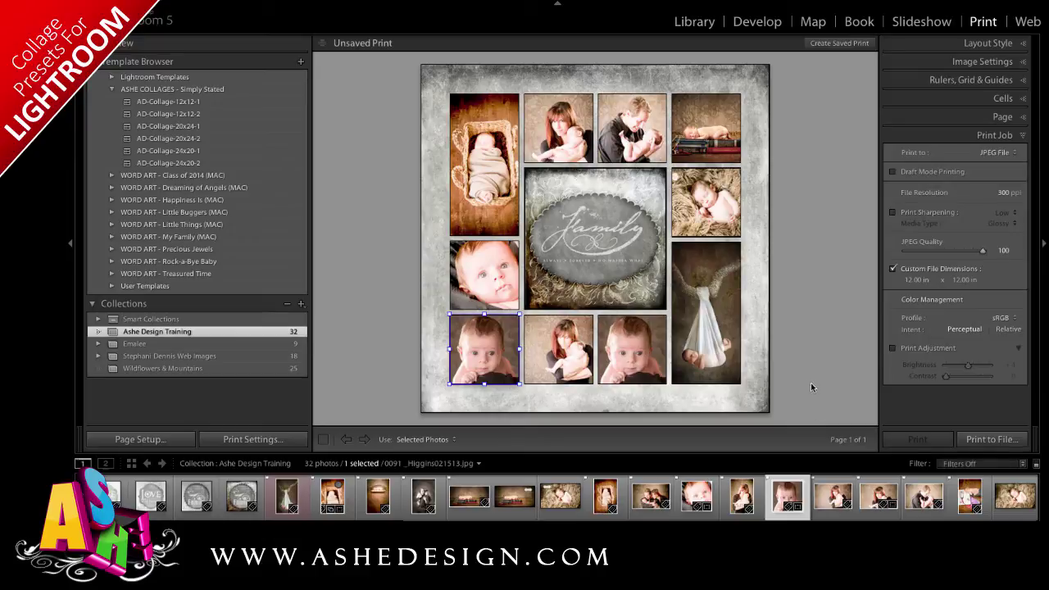
Reposition the hanging-sling baby photo within its tall collage cell.
click(715, 337)
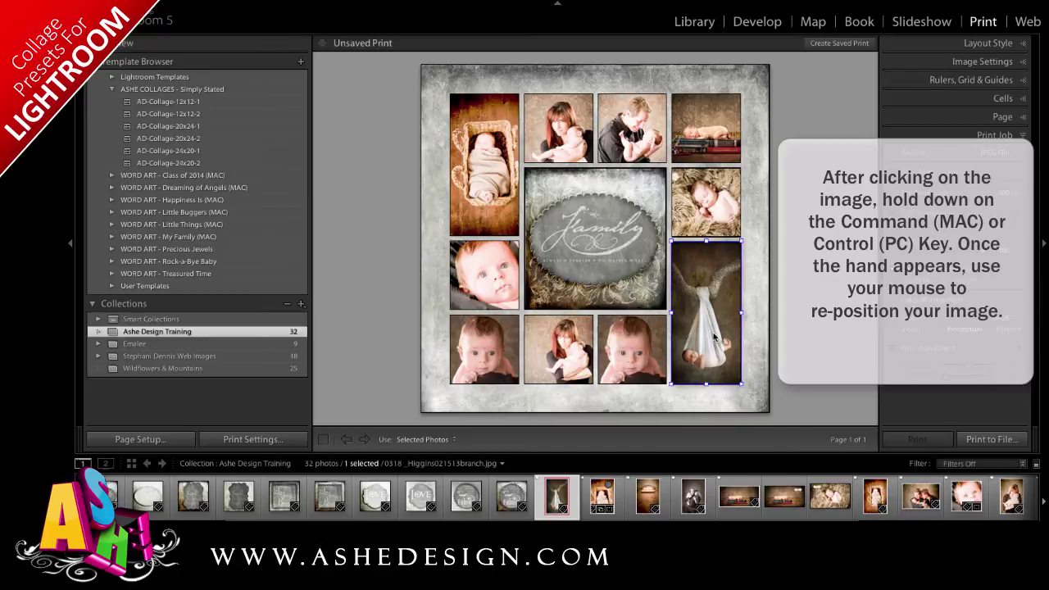
drag(715, 338, 715, 334)
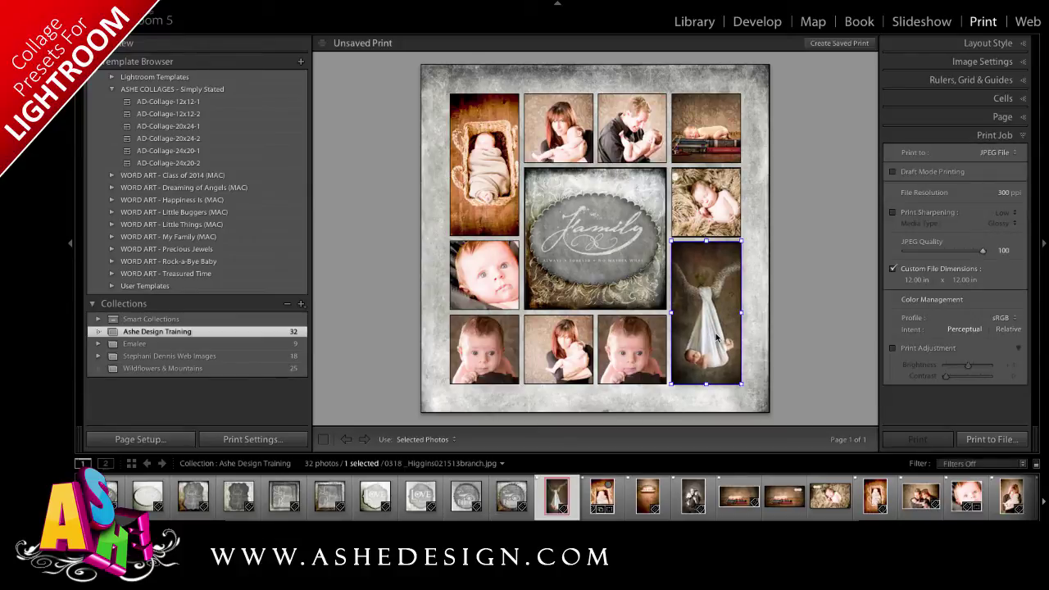
Open the book-stack baby photo from the collage in the Develop module and crop it tighter around the baby.
click(711, 146)
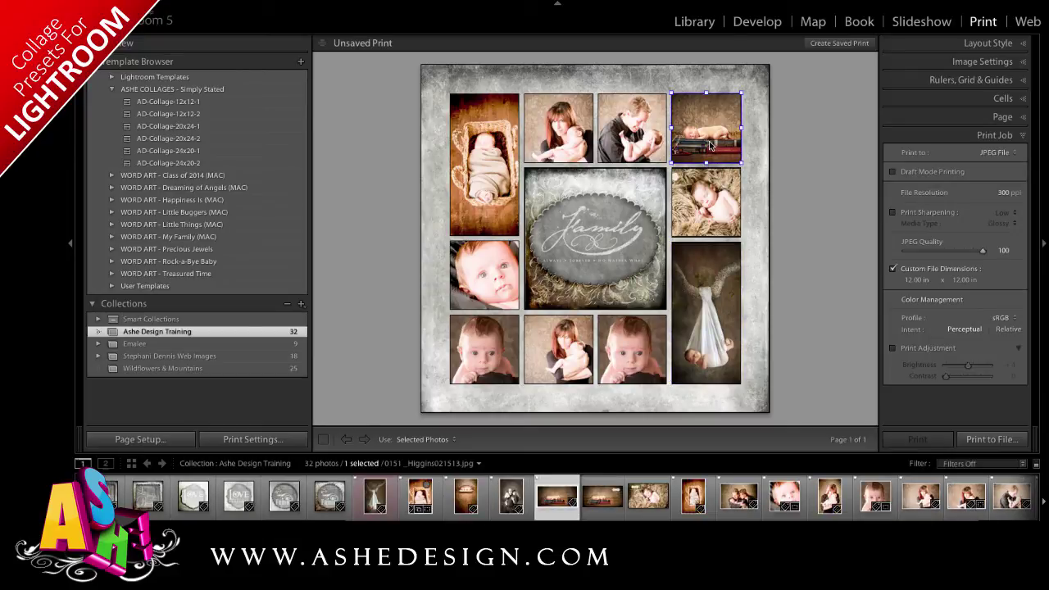
click(769, 29)
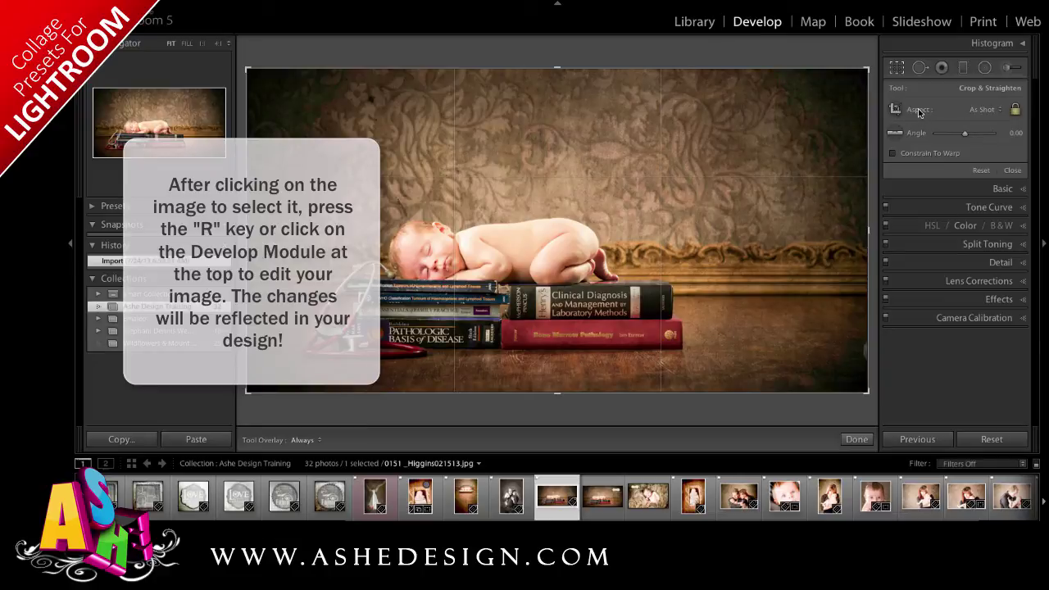
click(896, 67)
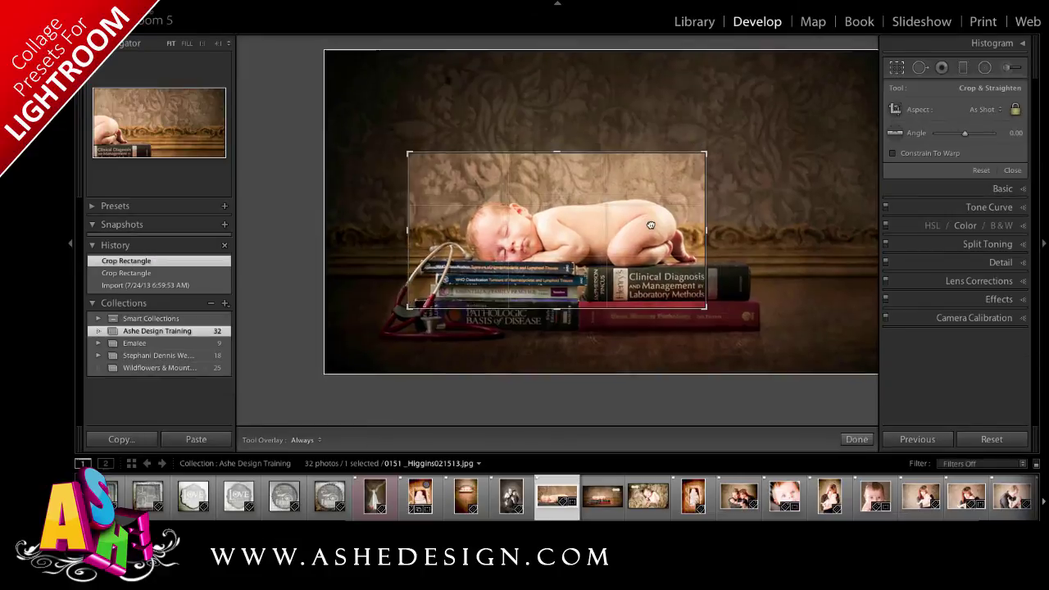
drag(651, 225, 677, 221)
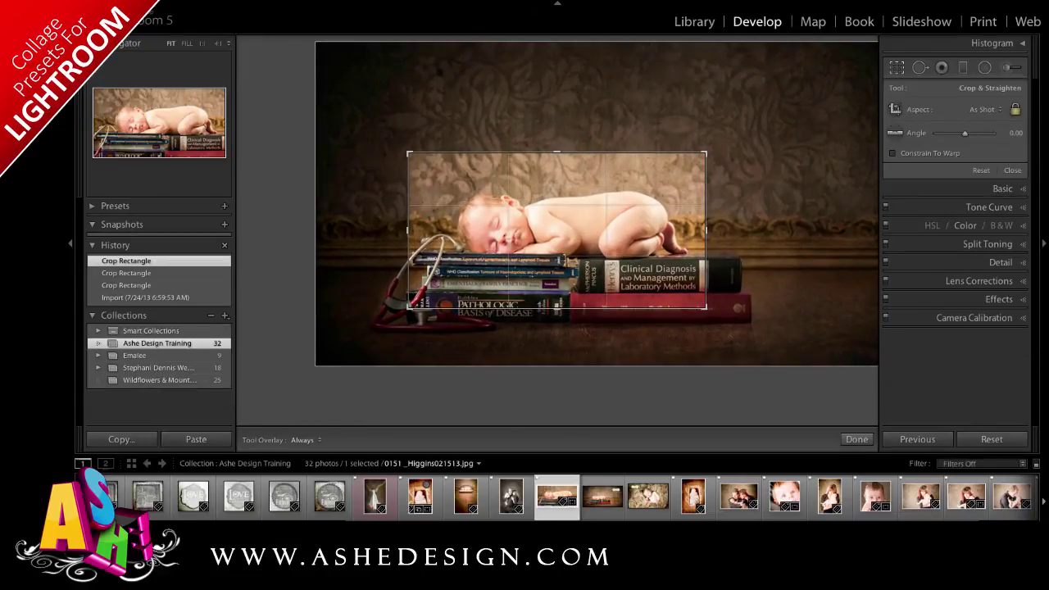
Set the crop aspect to 1 x 1, reframe it on the baby's face, apply it and return to the Print module.
click(1002, 110)
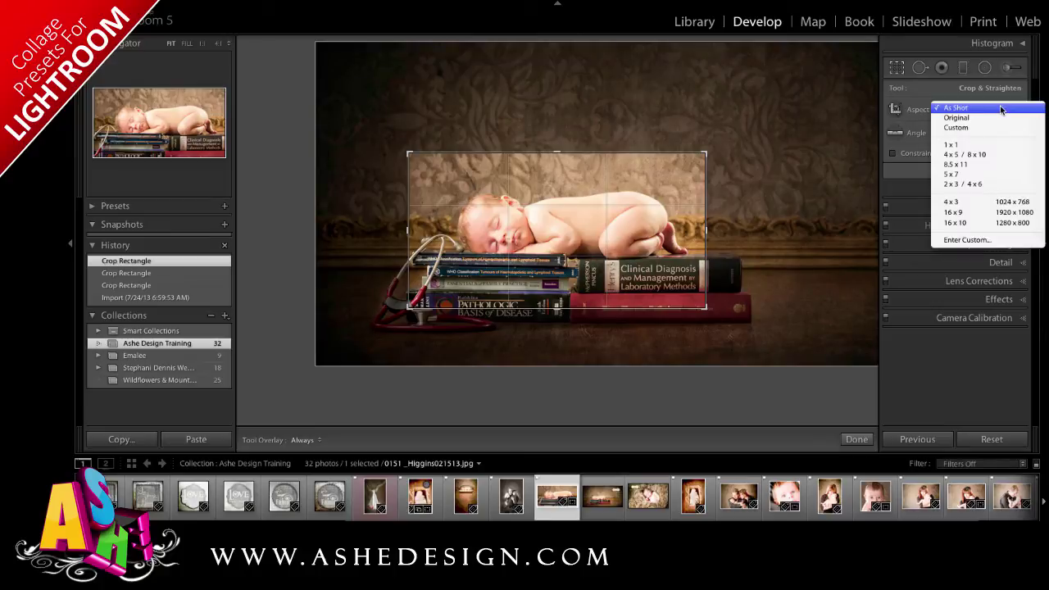
click(981, 146)
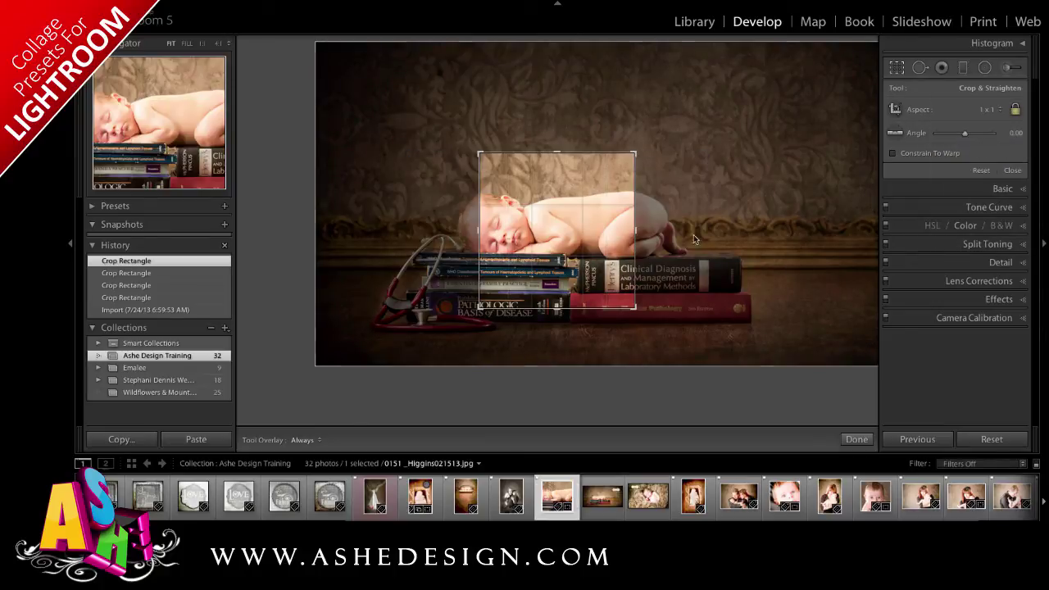
drag(555, 256, 607, 248)
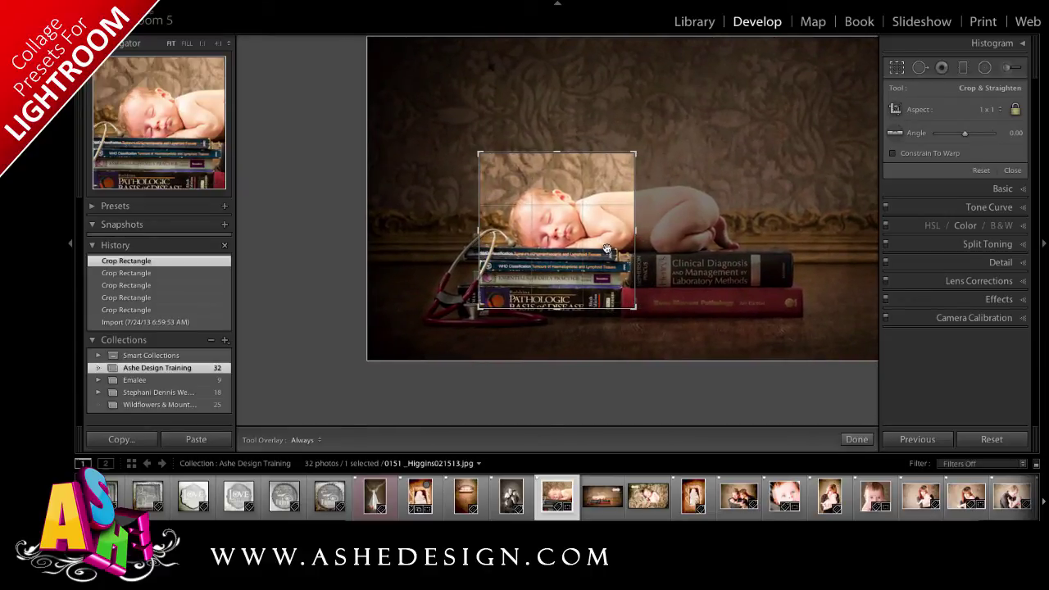
key(Return)
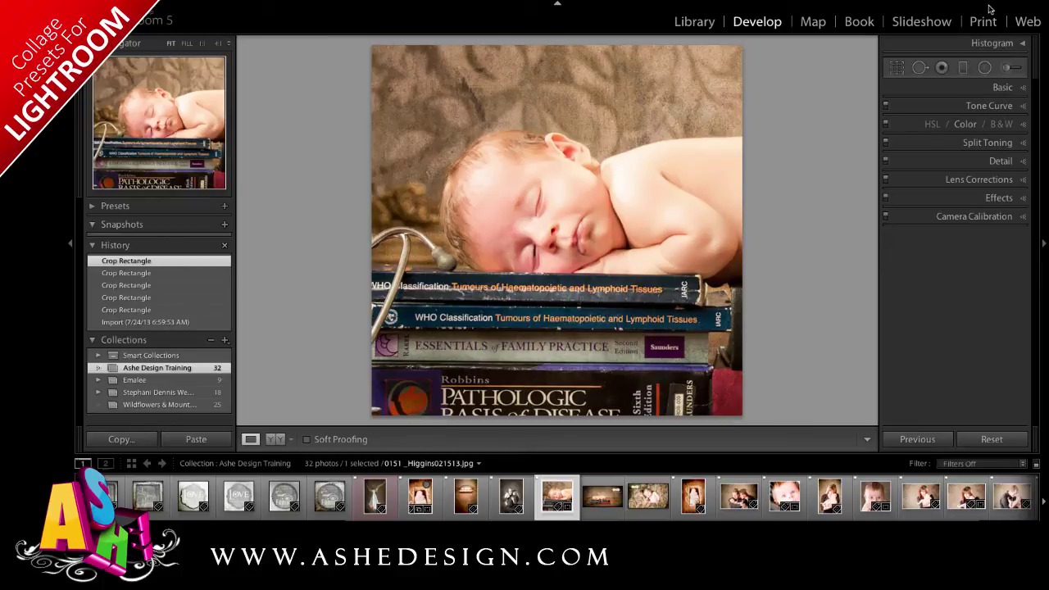
click(988, 22)
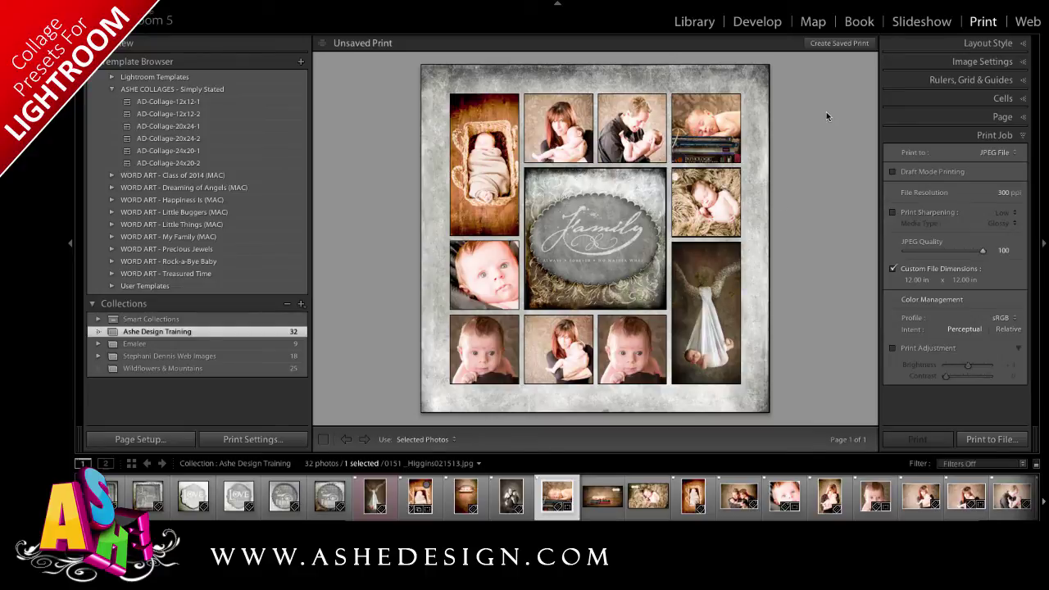
Save the layout as "12x12 Ashe Training Collage" inside the Ashe Design Training collection, including only used photos.
click(845, 45)
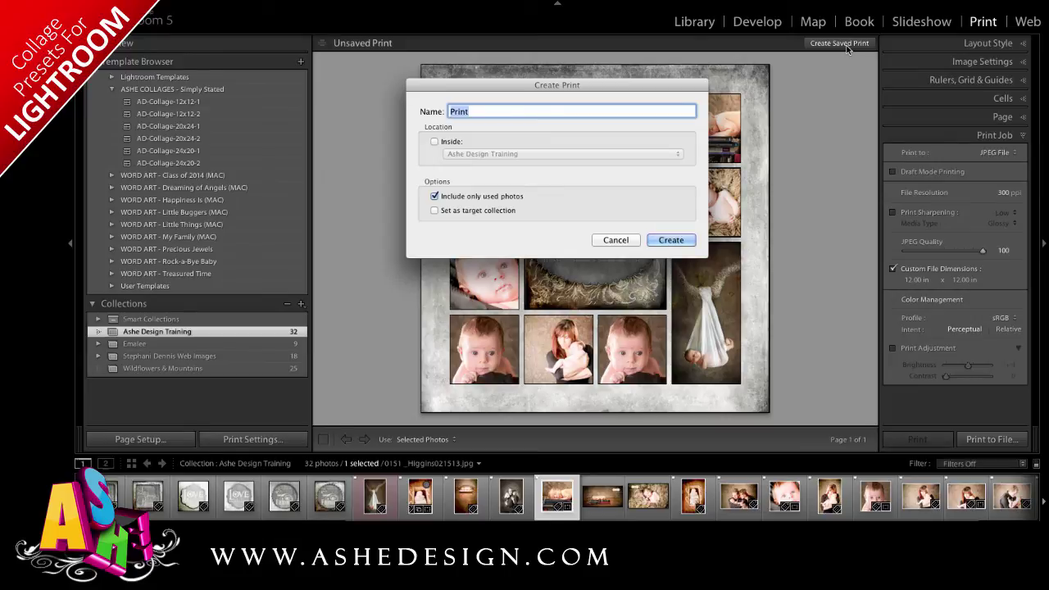
text(12x12 Ashe Training Collage)
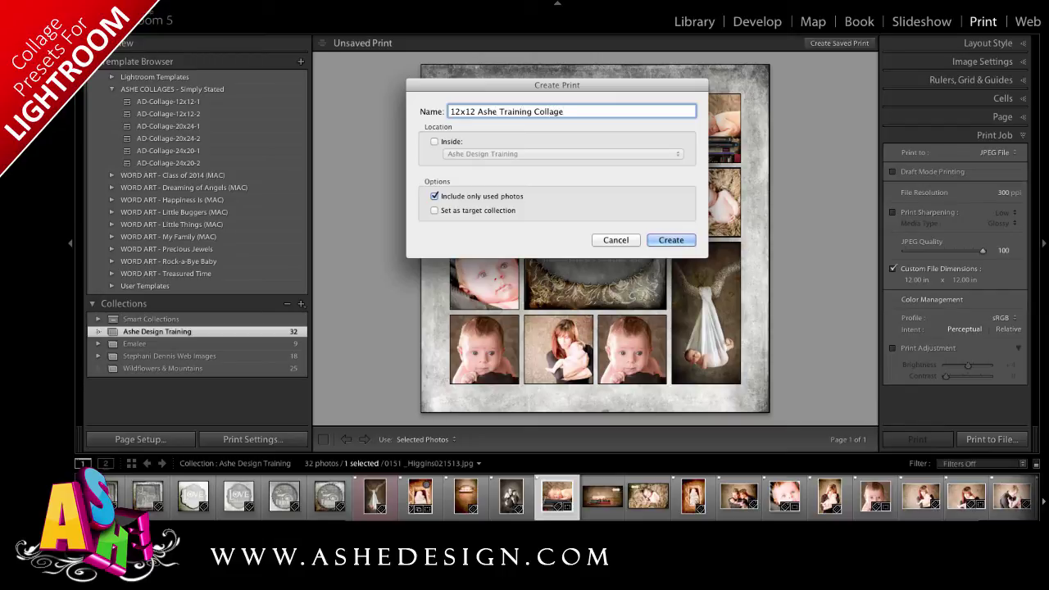
click(435, 142)
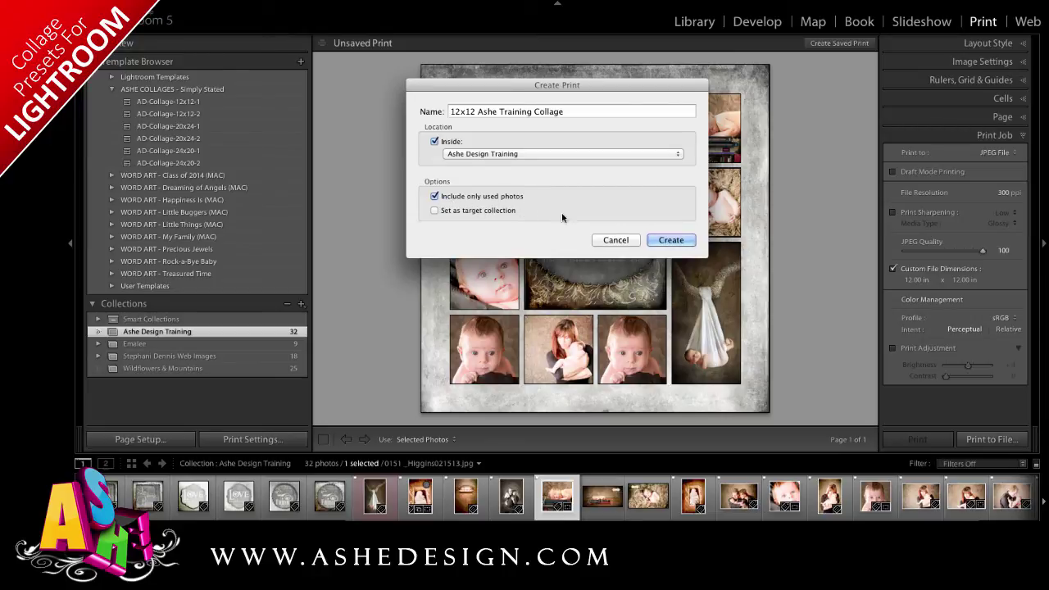
click(669, 239)
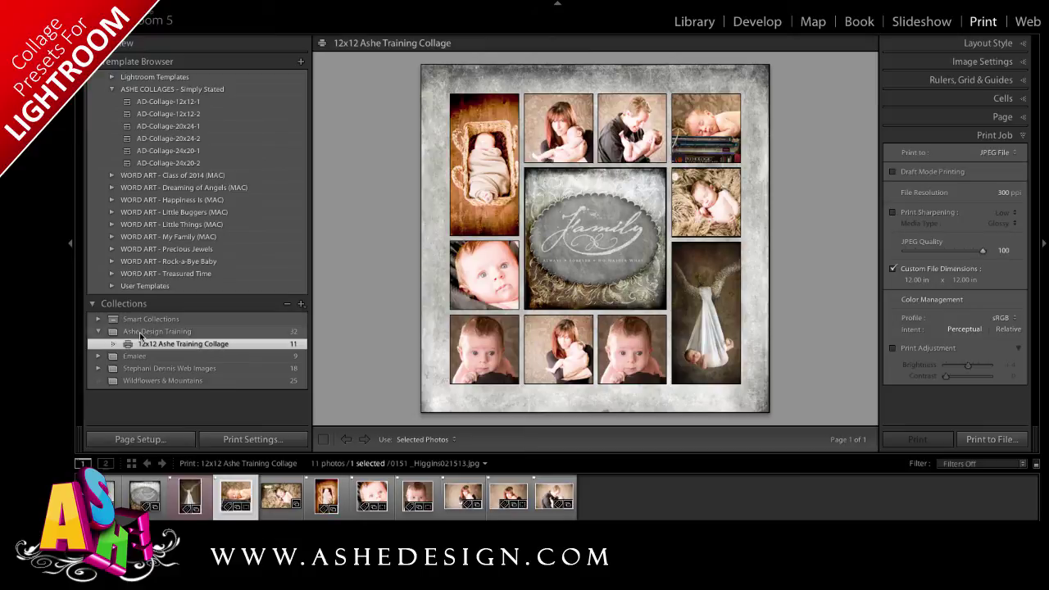
Compare the photos in the full Ashe Design Training collection with those in the saved 12x12 Ashe Training Collage print.
click(141, 333)
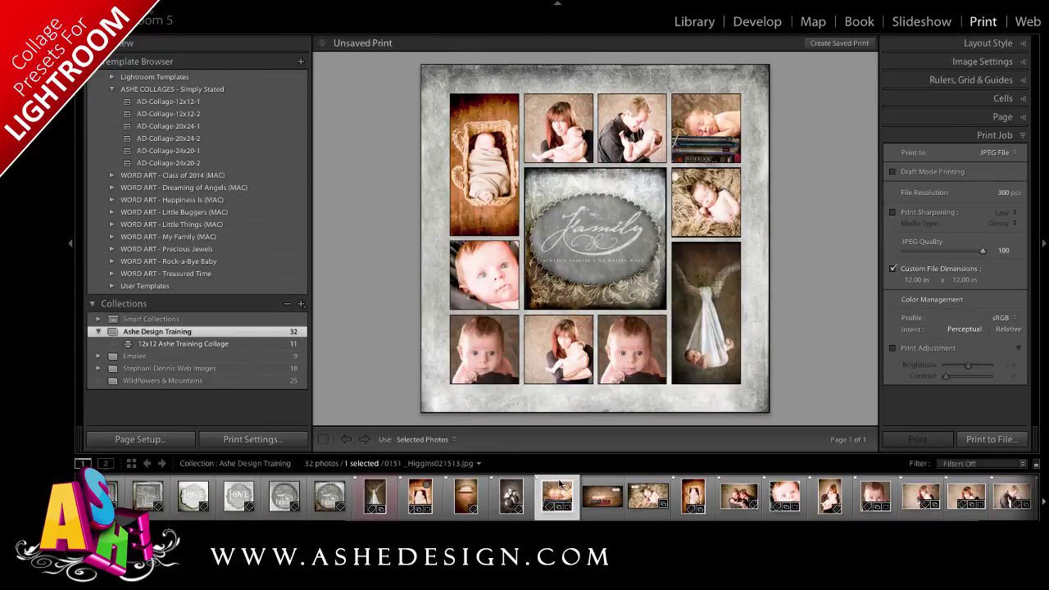
scroll(660, 509, up, 6)
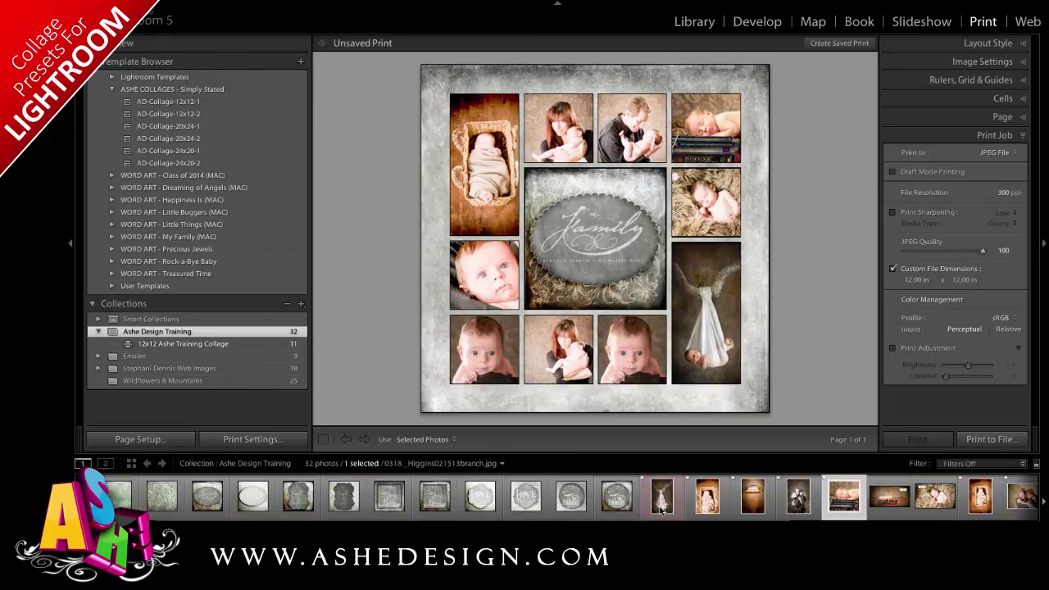
scroll(661, 509, up, 1)
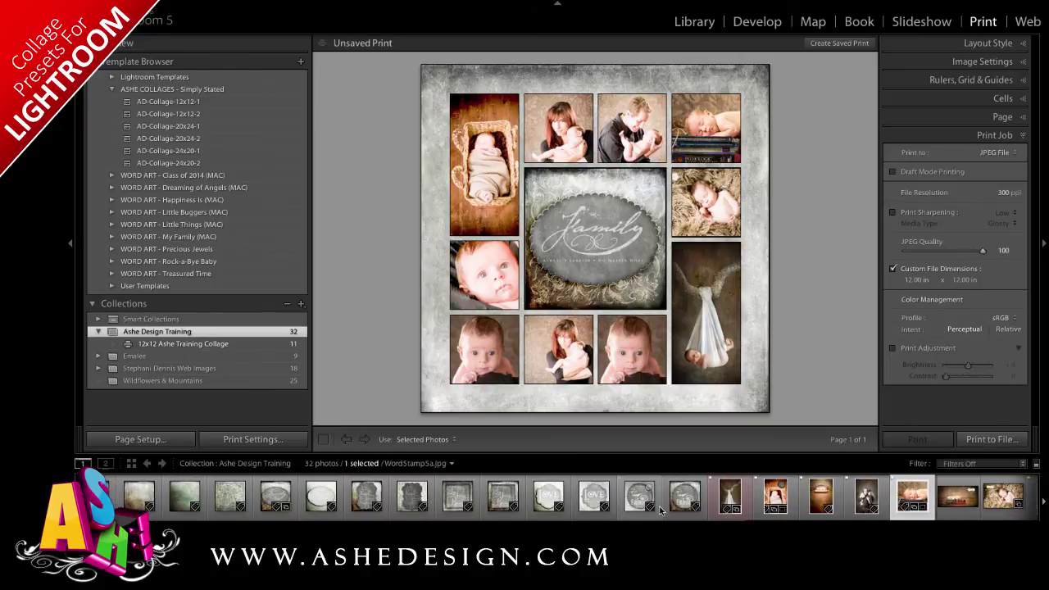
click(147, 345)
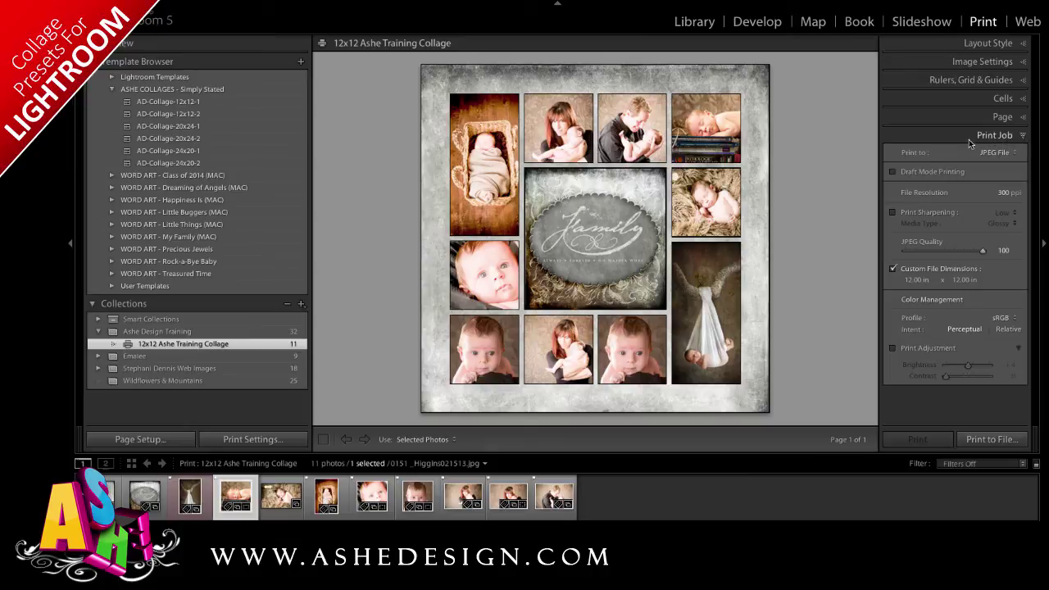
Bring up the save dialog for printing the collage to a JPEG file and cancel it.
click(988, 443)
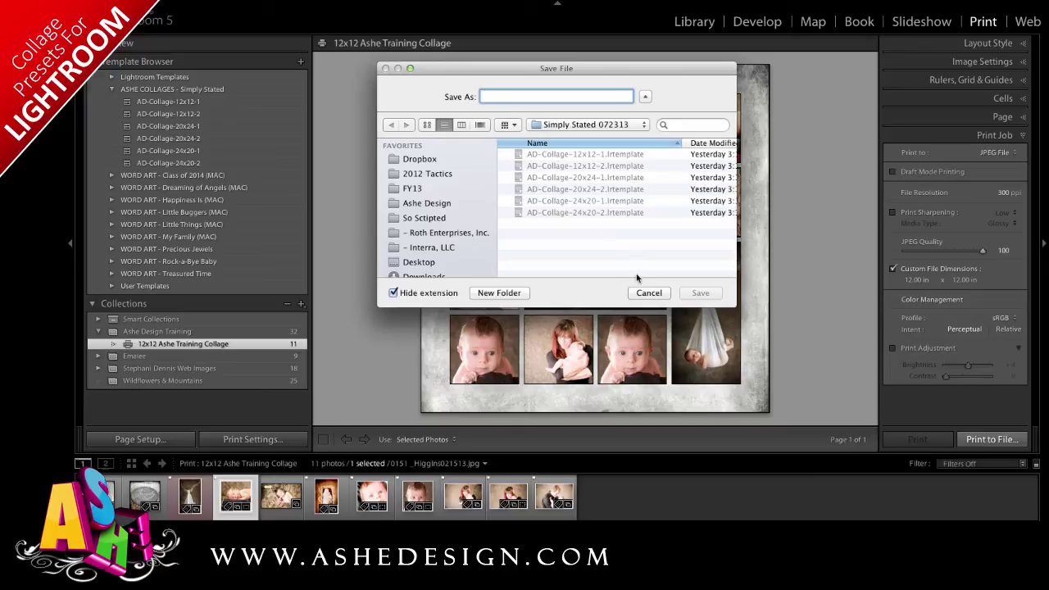
click(645, 295)
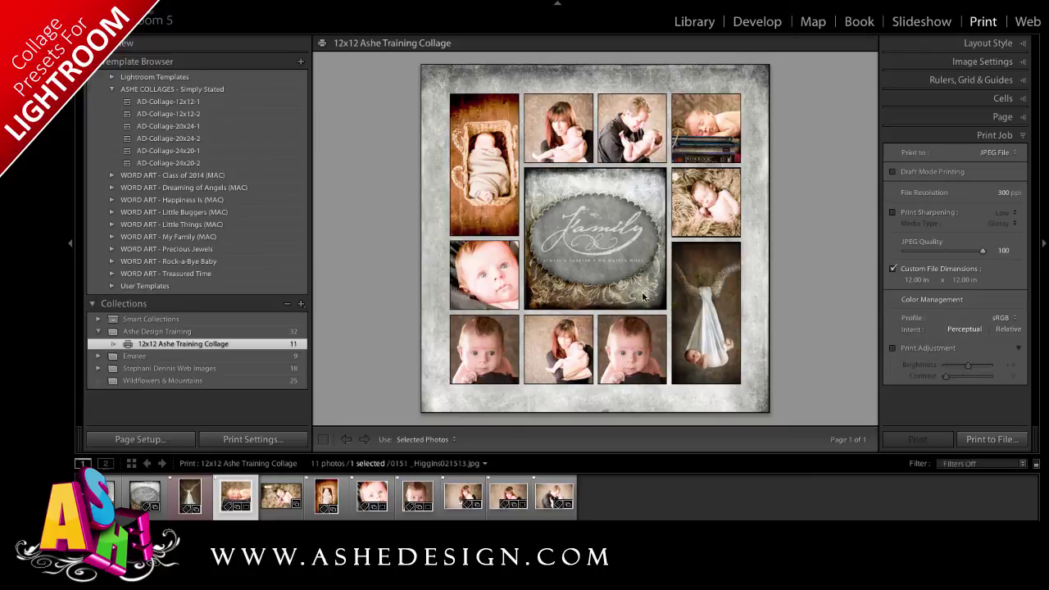